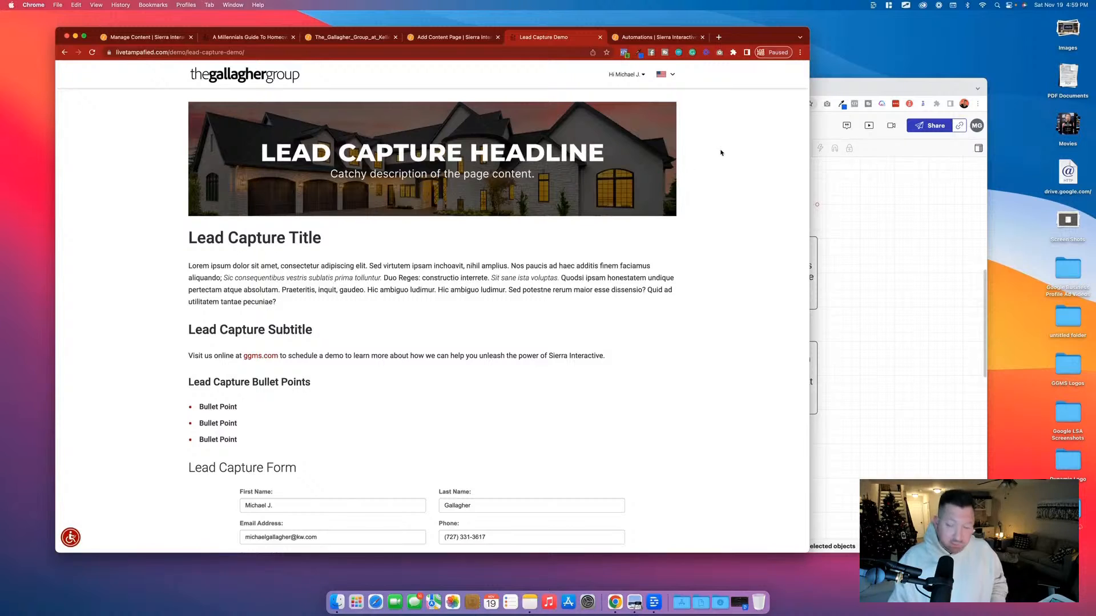
Examine the published Lead Capture Demo page, marking its headline banner, title, body text, bullet points and form with arrows.
left_click_drag(695, 161, 748, 164)
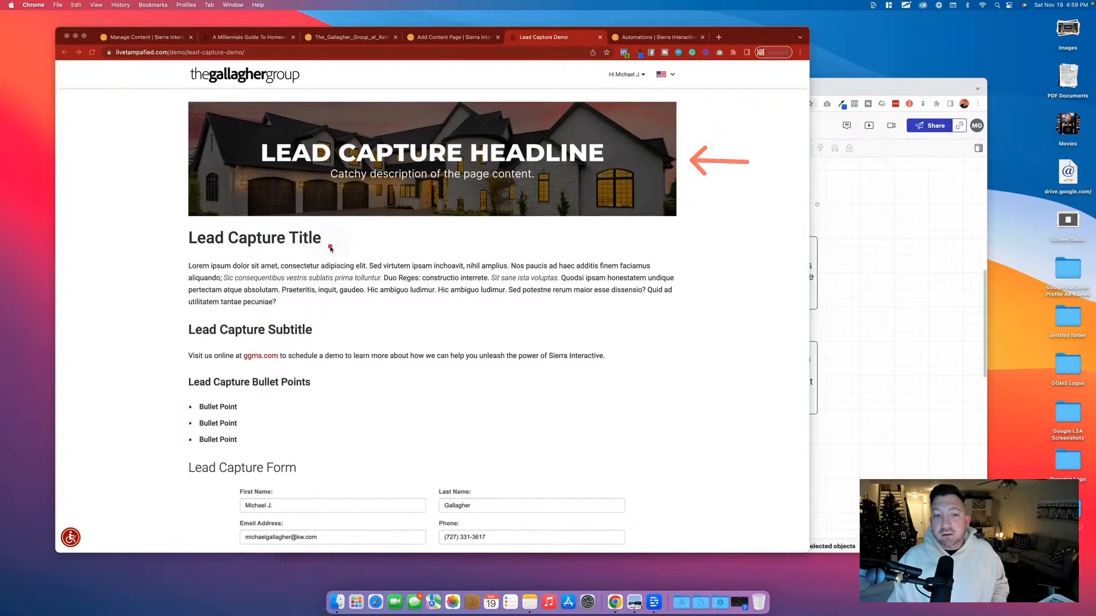
left_click_drag(333, 239, 383, 240)
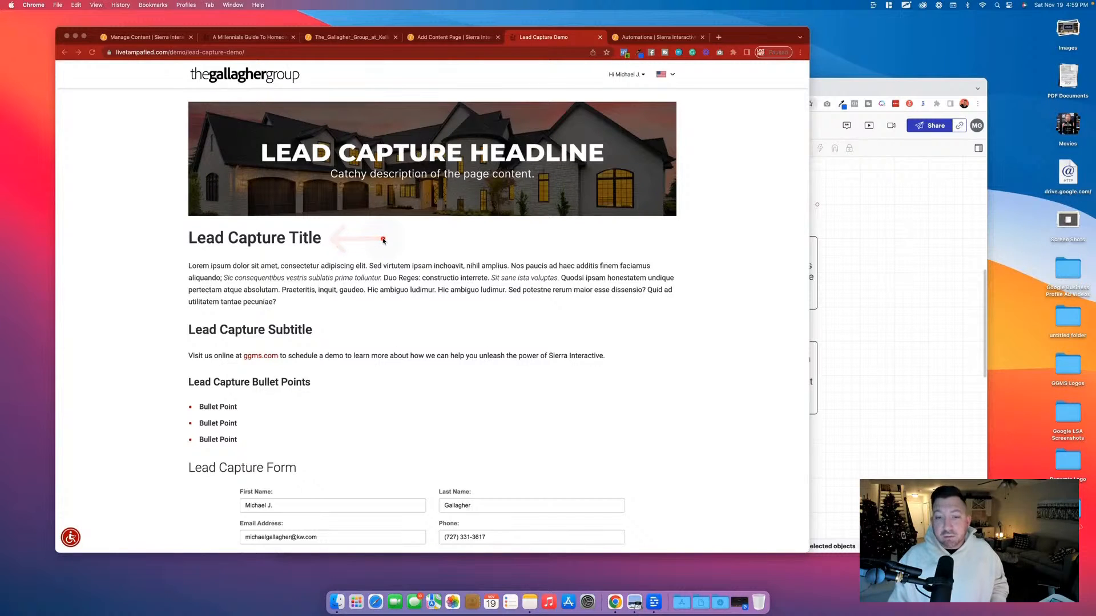
left_click_drag(687, 286, 732, 290)
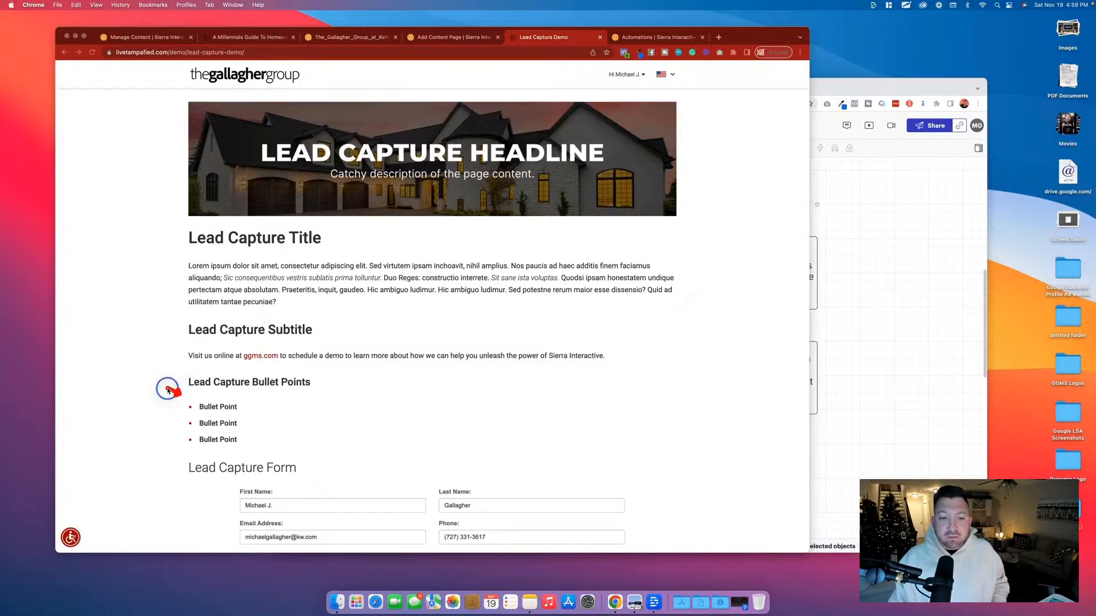
left_click_drag(178, 395, 120, 363)
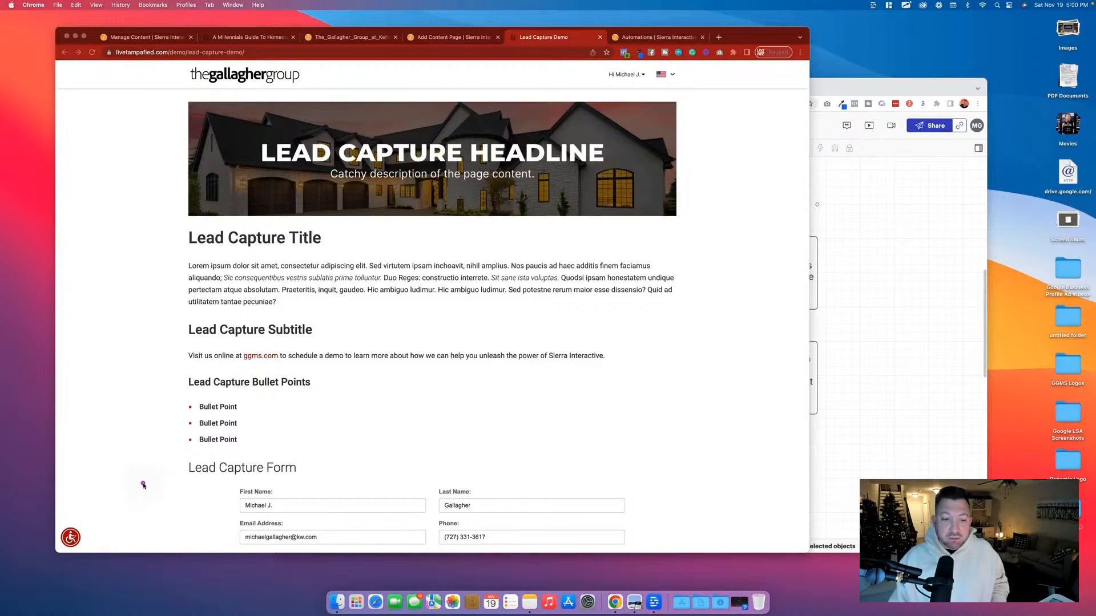
left_click_drag(180, 473, 133, 474)
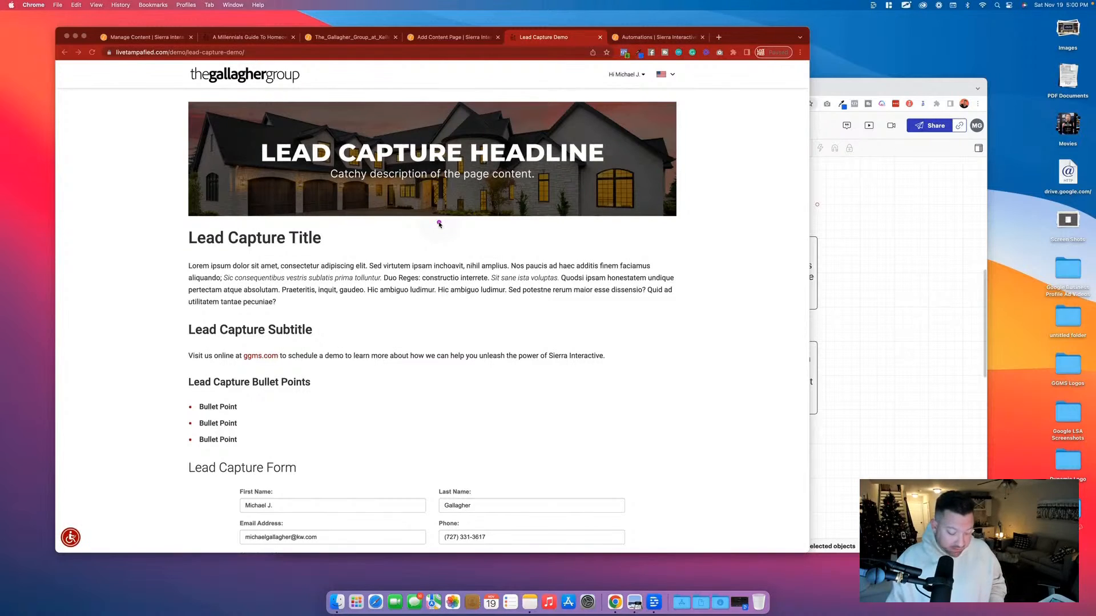
scroll(504, 266, "down", 3)
scroll(503, 266, "up", 3)
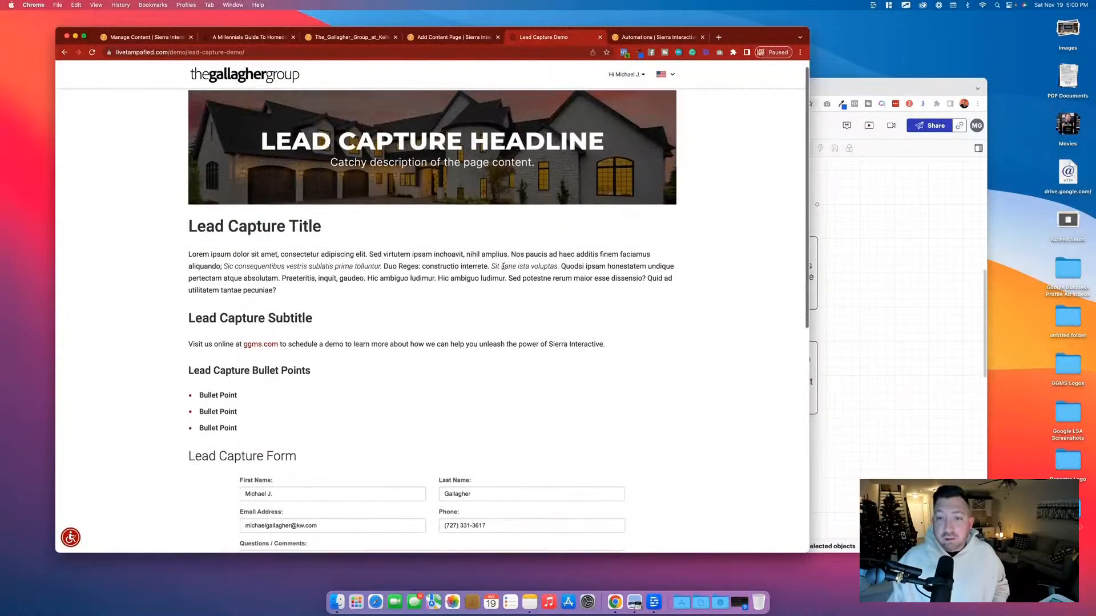
Look over the Lead Capture Demo edit form, the list of content pages and the published page.
left_click(448, 38)
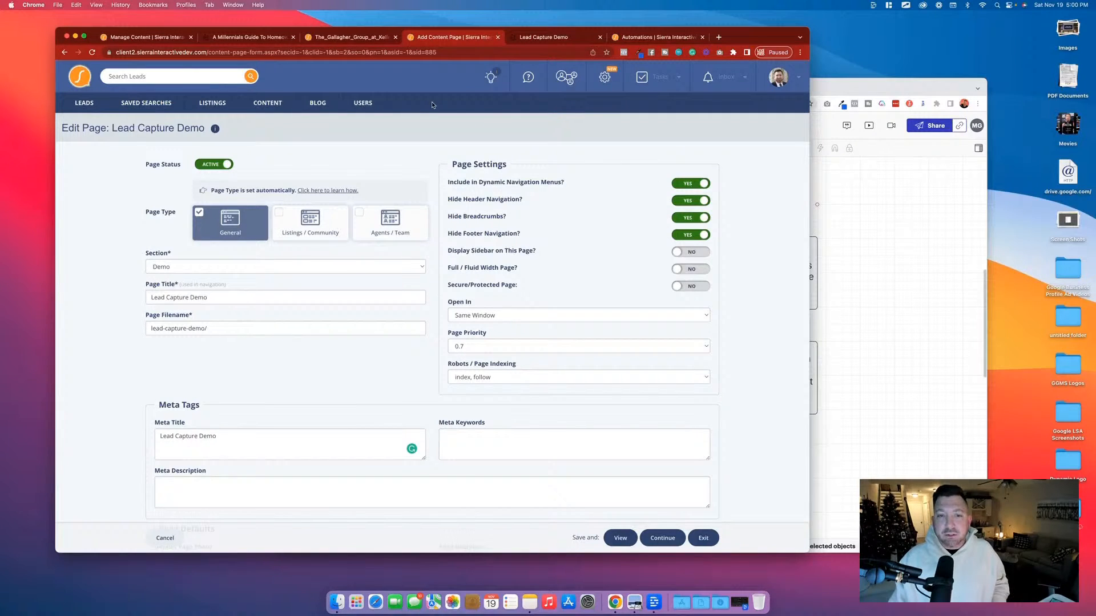
left_click(109, 39)
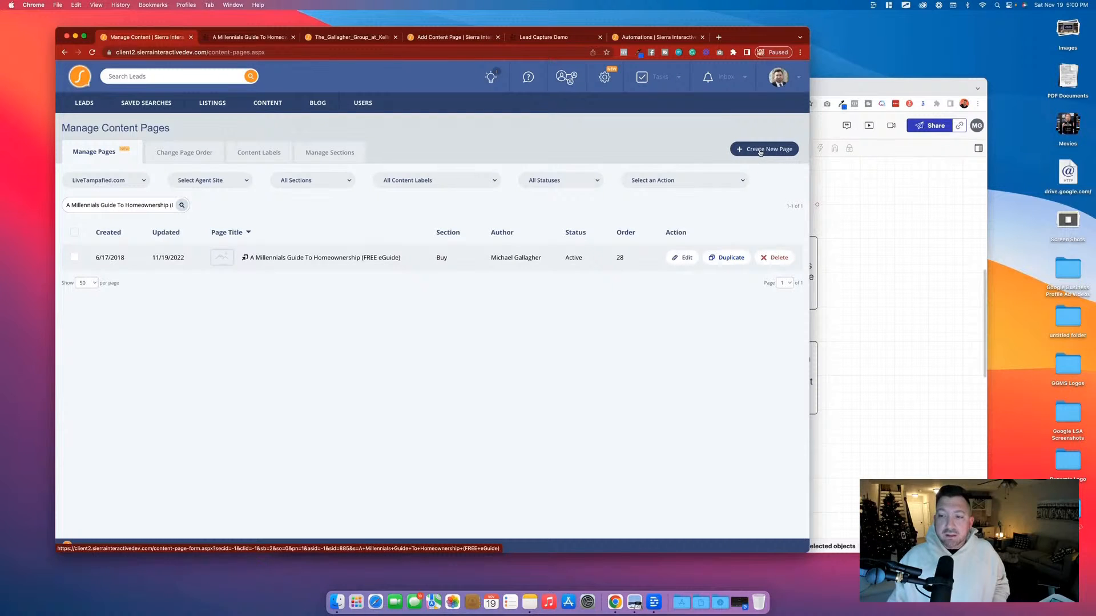
left_click(455, 39)
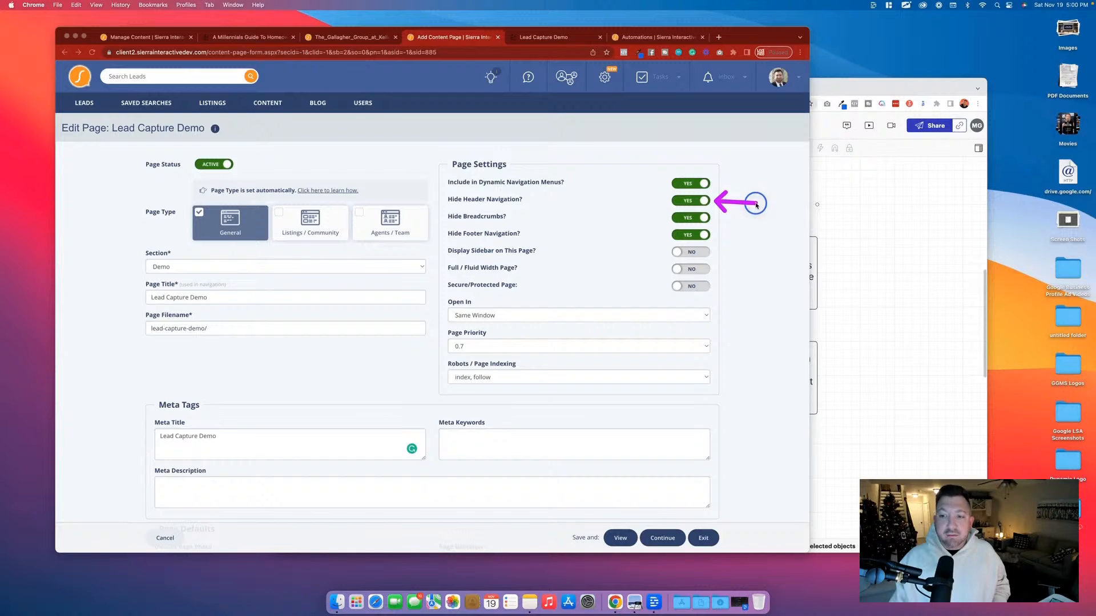
left_click(563, 38)
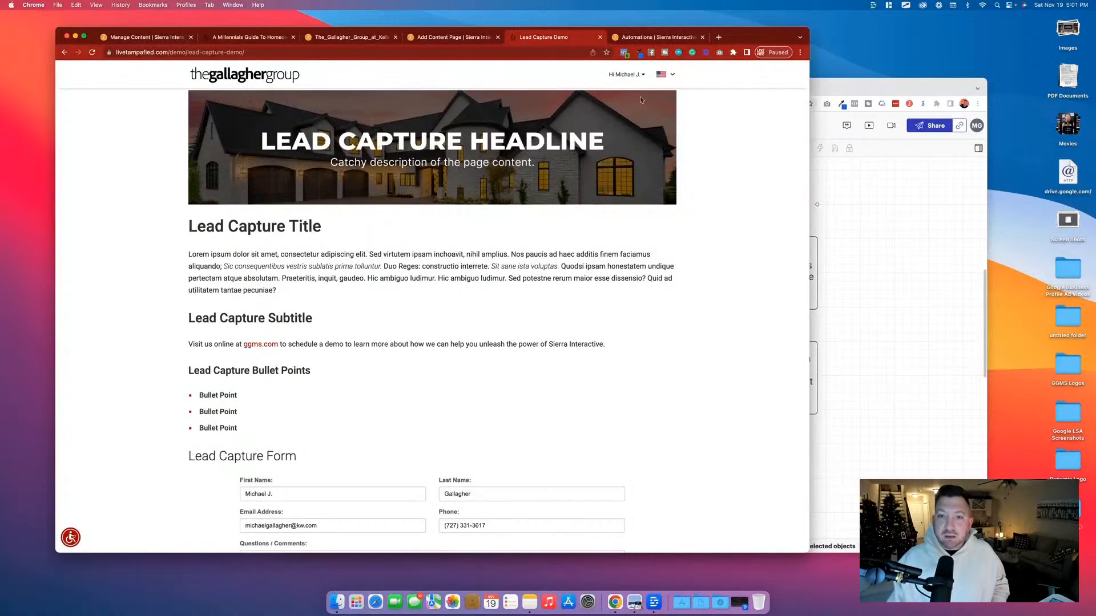
scroll(675, 306, "down", 5)
scroll(410, 470, "up", 5)
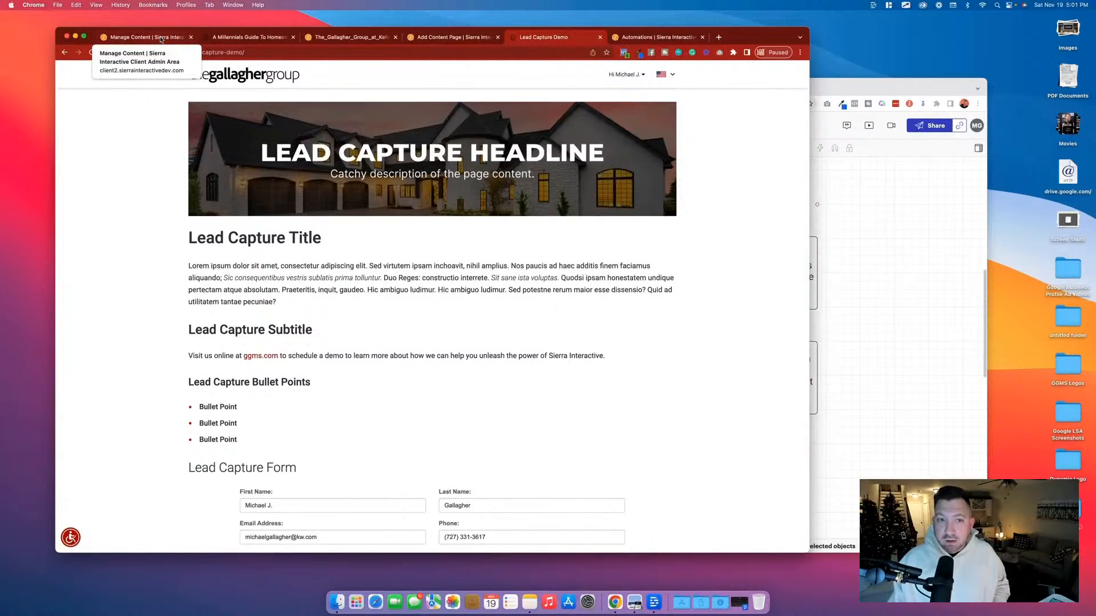
Review the Lead Capture Demo edit form from its page settings and meta tags to the main content area, marking that area's label.
left_click(455, 38)
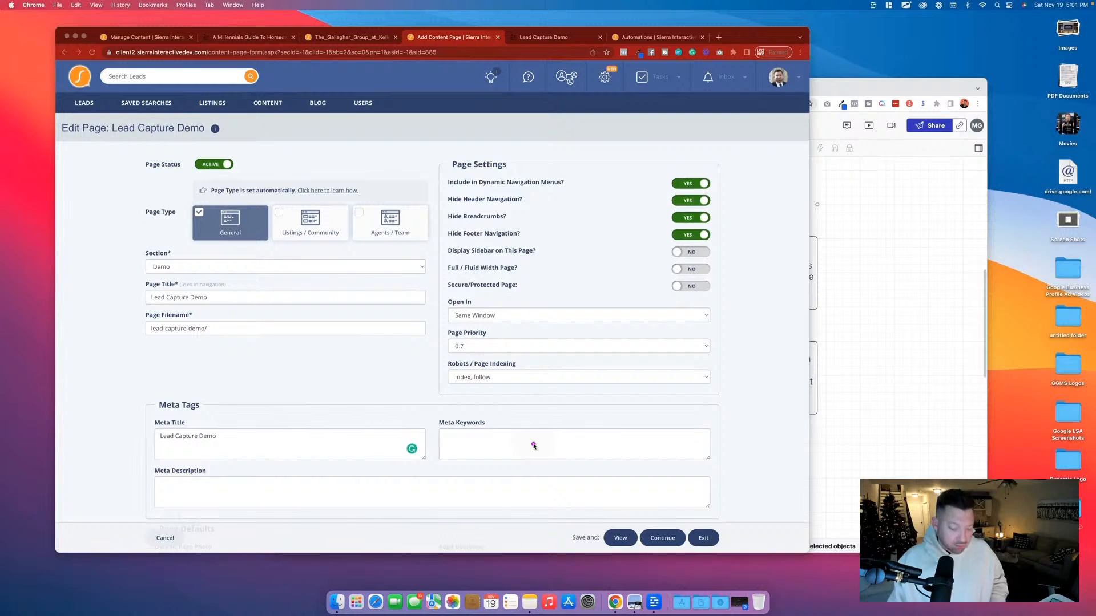
scroll(533, 446, "down", 5)
scroll(533, 444, "down", 5)
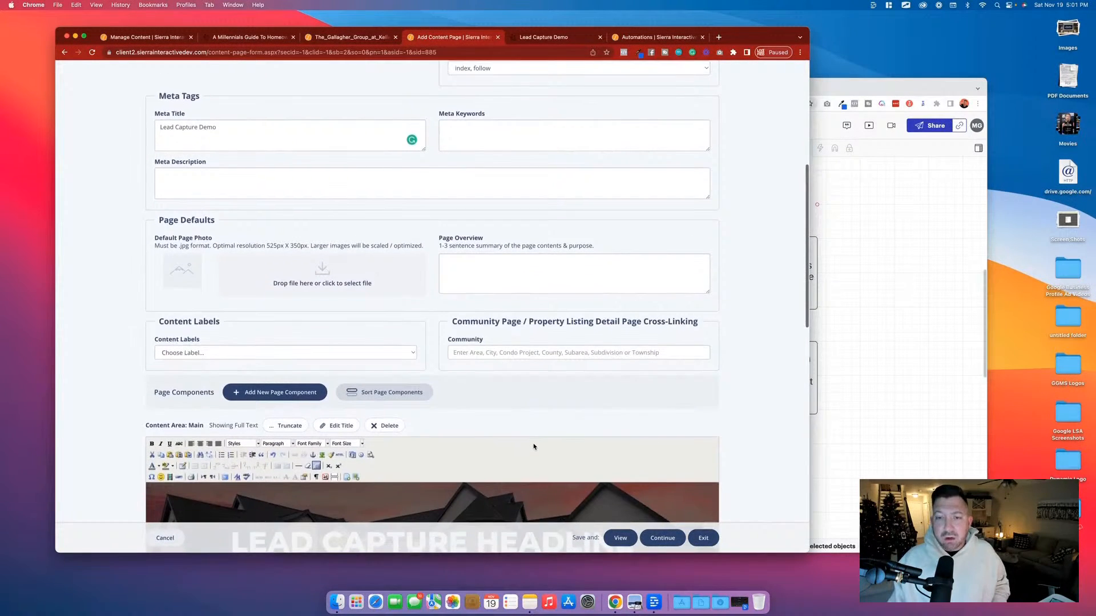
scroll(533, 447, "down", 5)
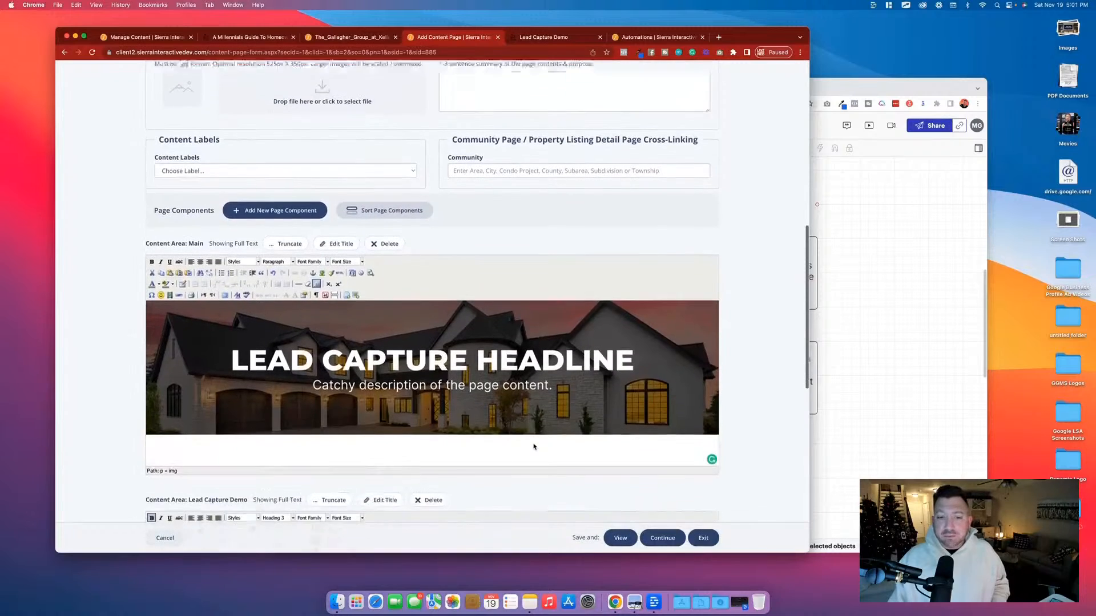
scroll(533, 445, "down", 5)
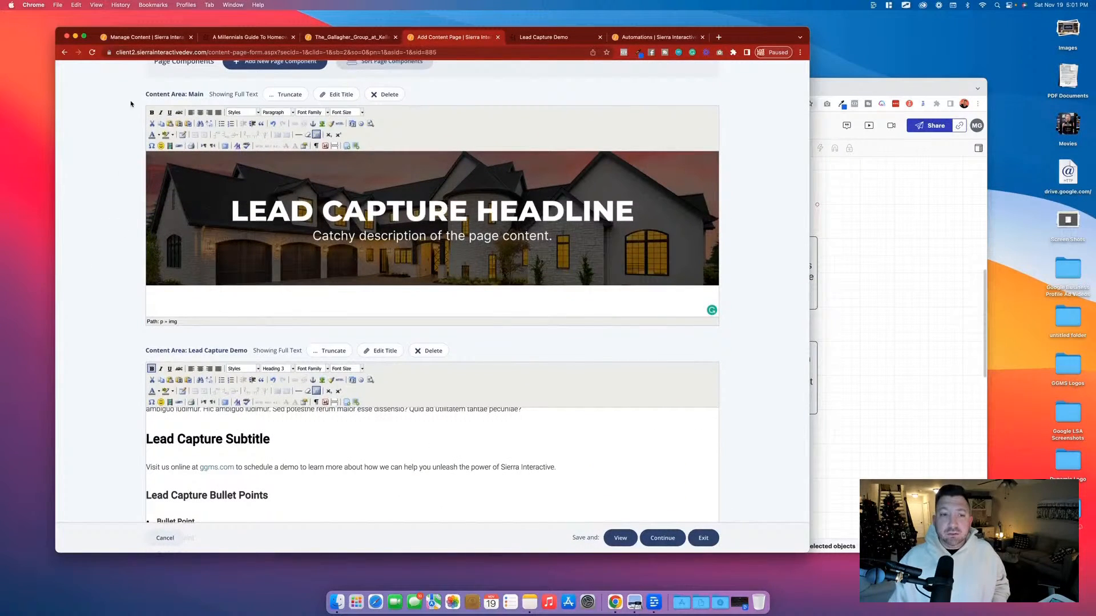
key("ctrl+alt+a")
left_click_drag(141, 95, 103, 94)
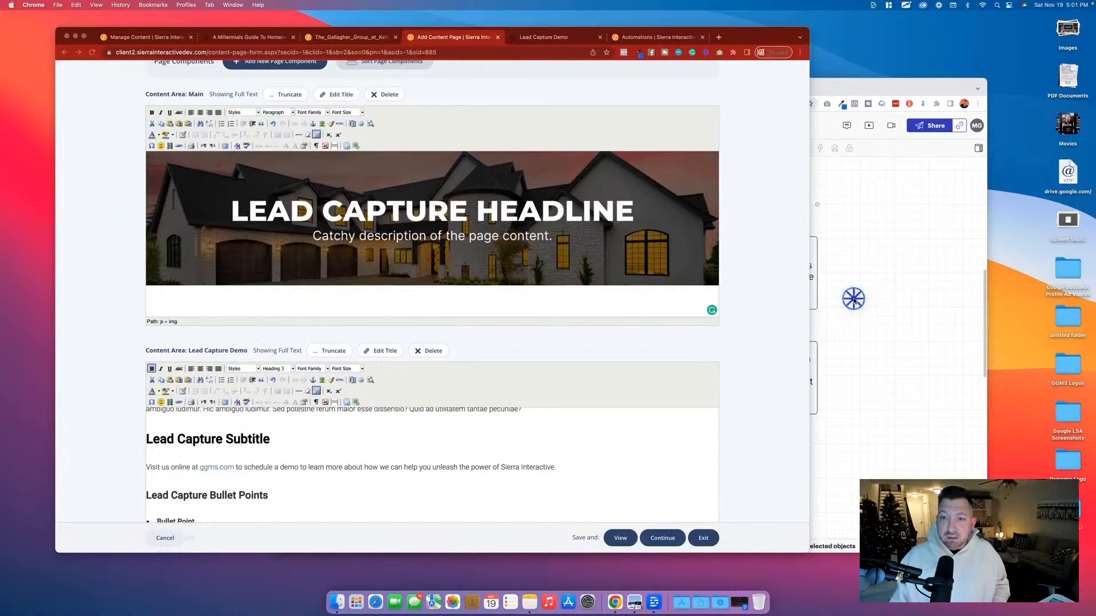
Switch to the Lead Capture Headline Template design in Canva and check its sharing options, including the template link.
left_click(897, 177)
left_click(361, 88)
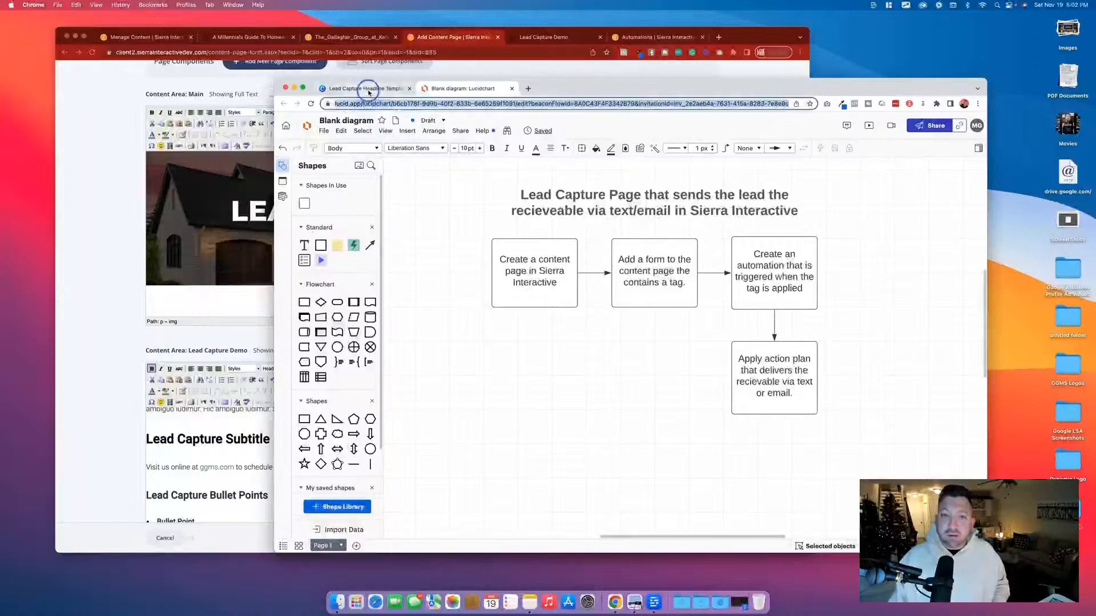
left_click(963, 124)
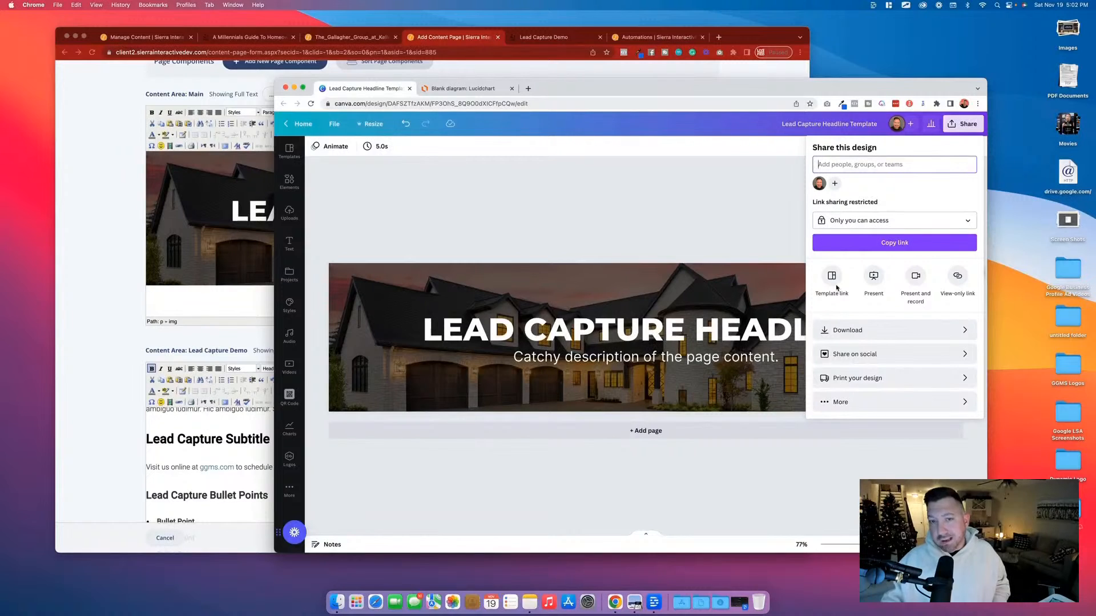
left_click(422, 321)
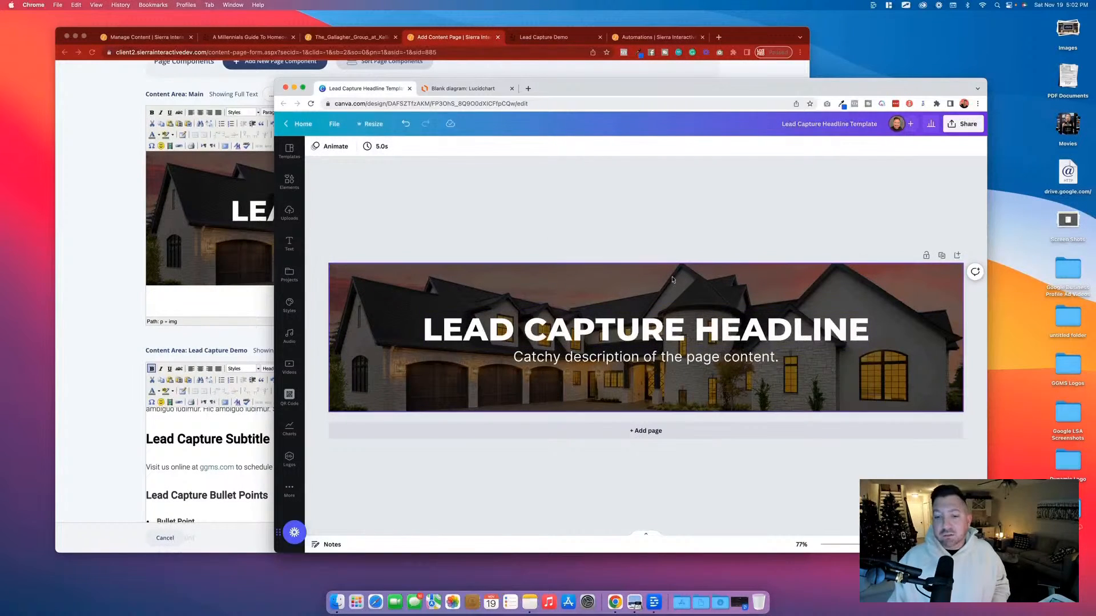
Return to the Sierra Interactive page editor and review the Lead Capture Demo content area and the contact form below it.
left_click(112, 226)
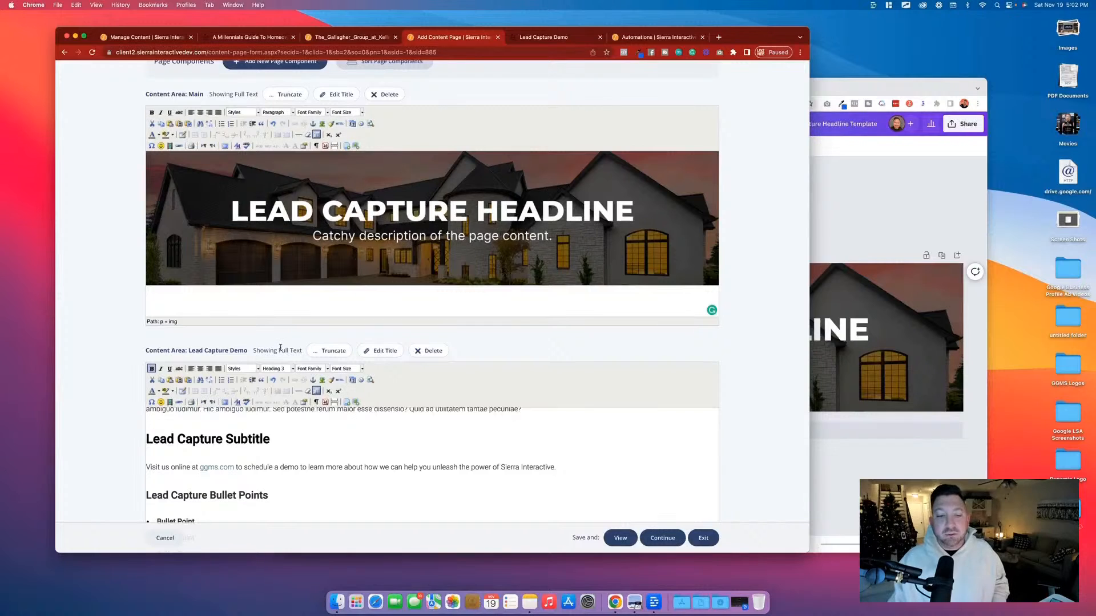
scroll(339, 417, "down", 5)
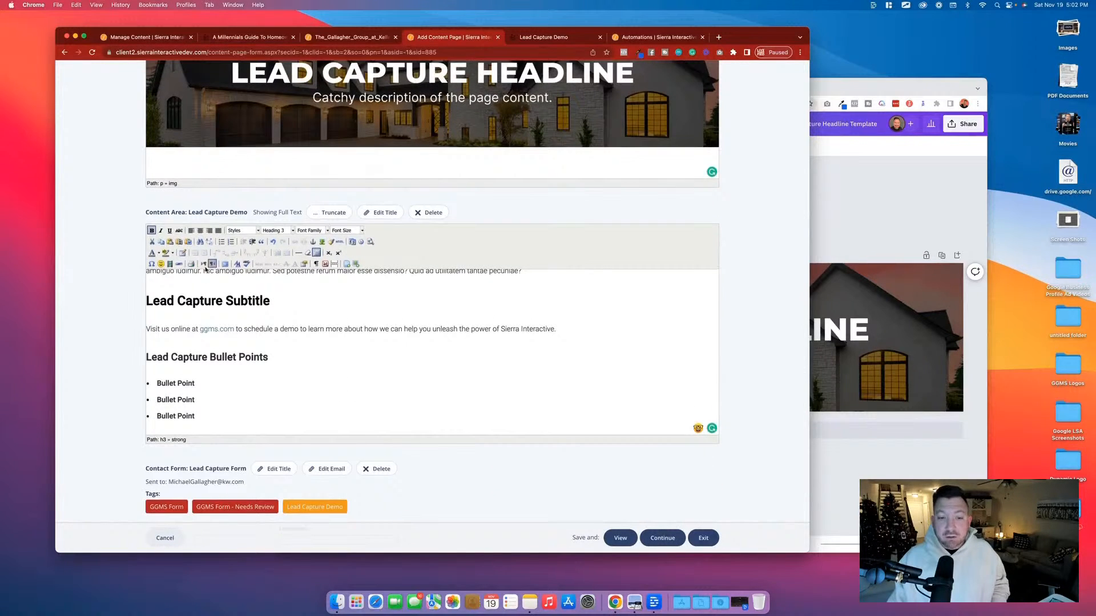
scroll(206, 285, "down", 3)
Move the published Lead Capture Demo page into its own window and place it side by side with the Sierra Interactive window.
key("ctrl+Tab")
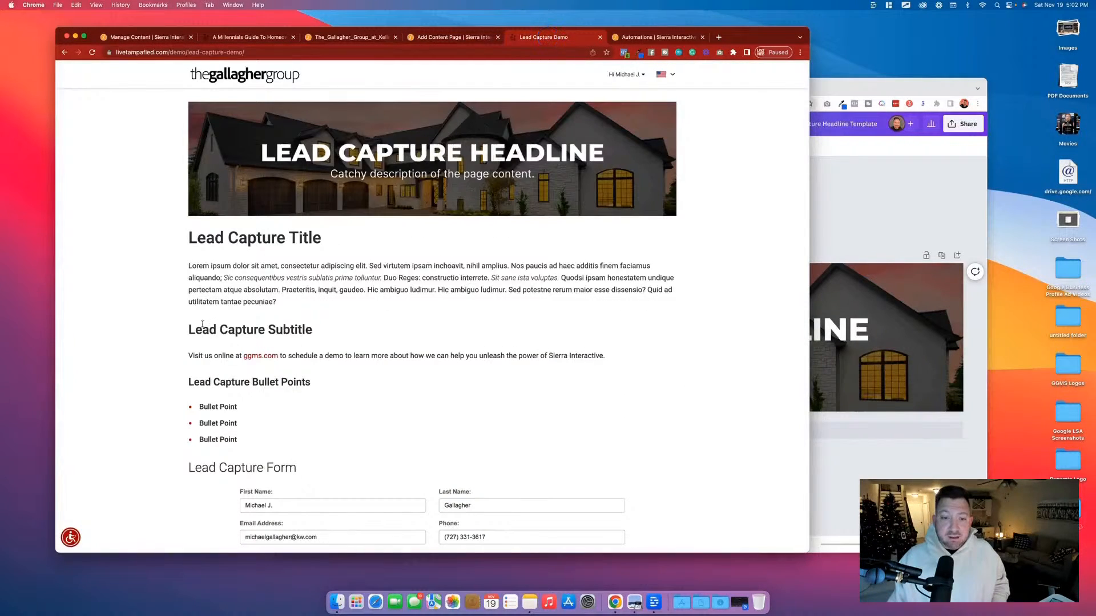
left_click_drag(538, 38, 545, 122)
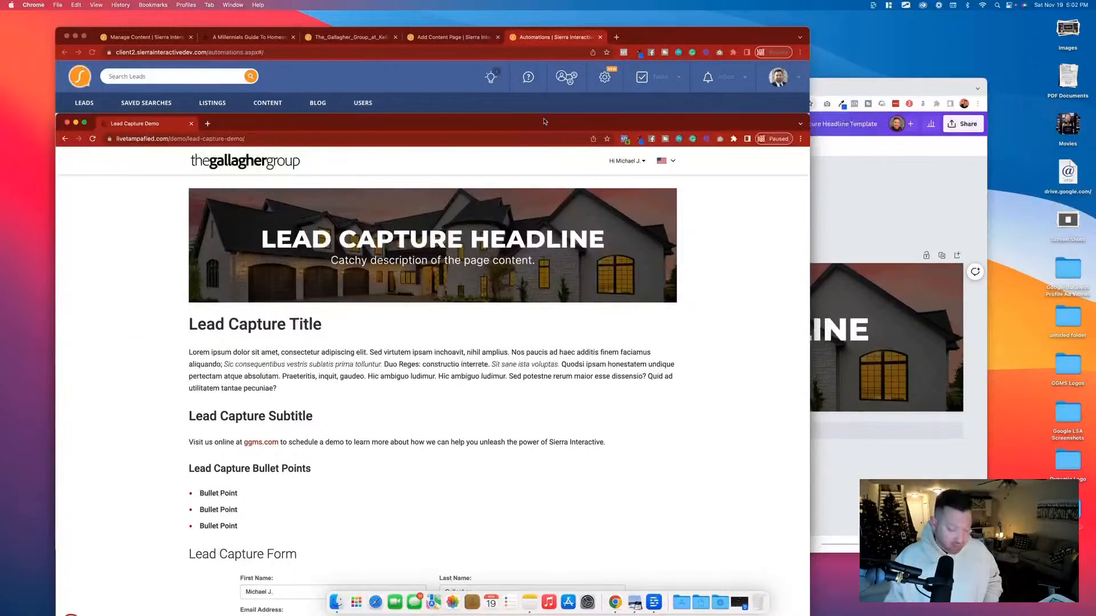
key("ctrl+alt+Right")
left_click(448, 146)
key("ctrl+alt+Left")
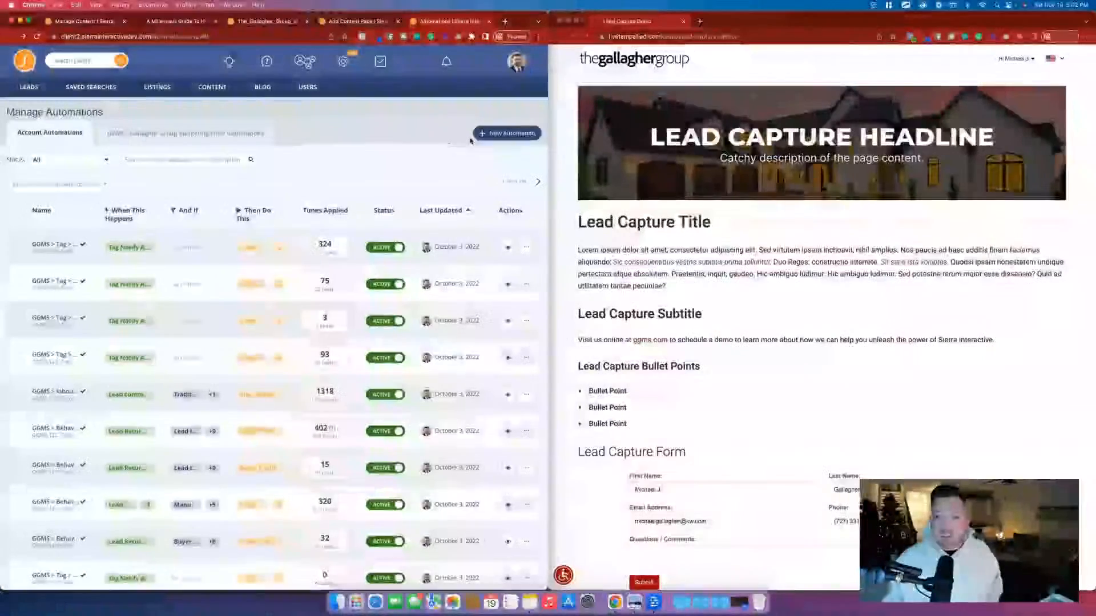
Compare the content areas and contact form in the page editor with the published Lead Capture Demo page.
left_click(355, 23)
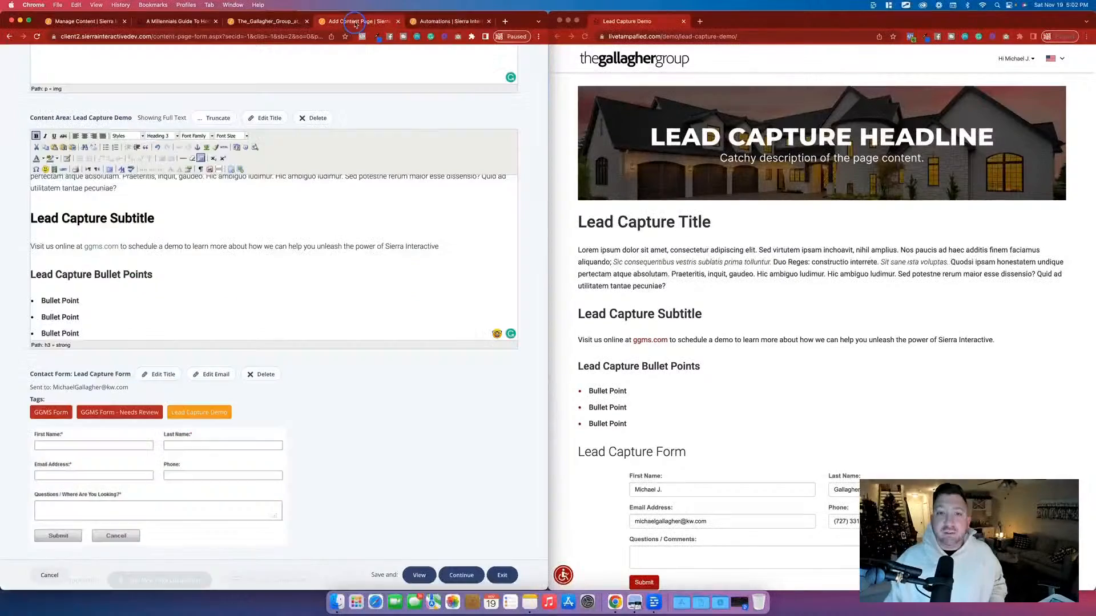
scroll(291, 264, "up", 10)
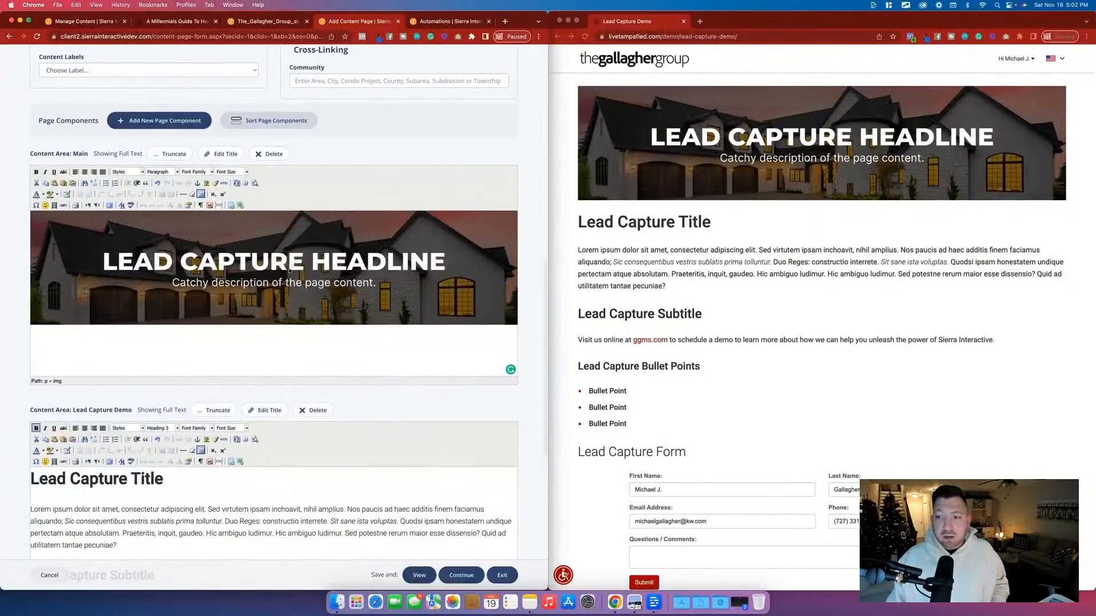
scroll(466, 323, "down", 6)
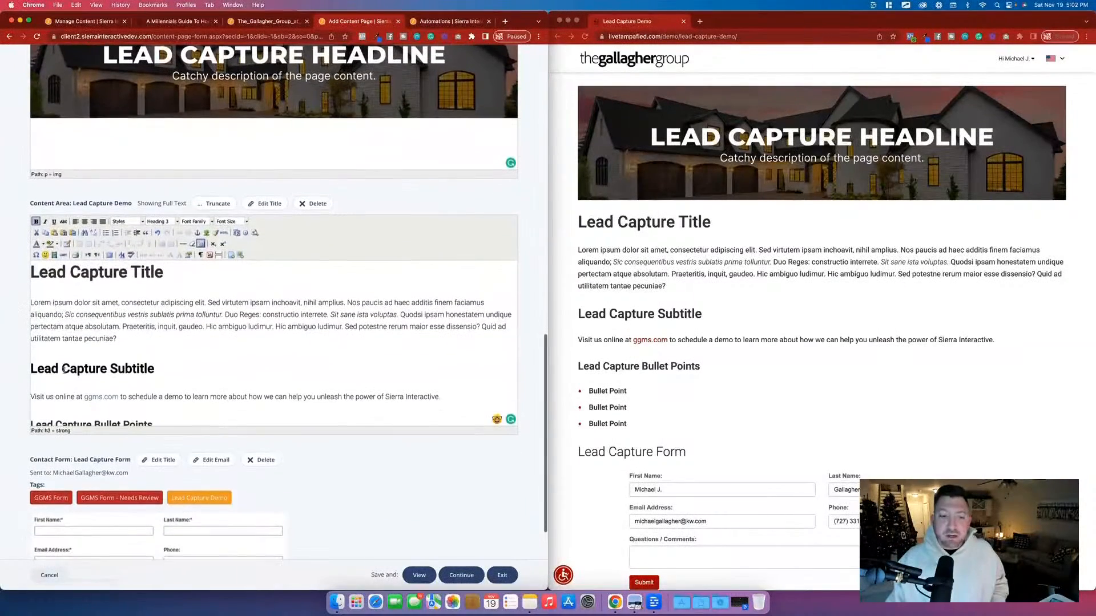
scroll(273, 340, "down", 8)
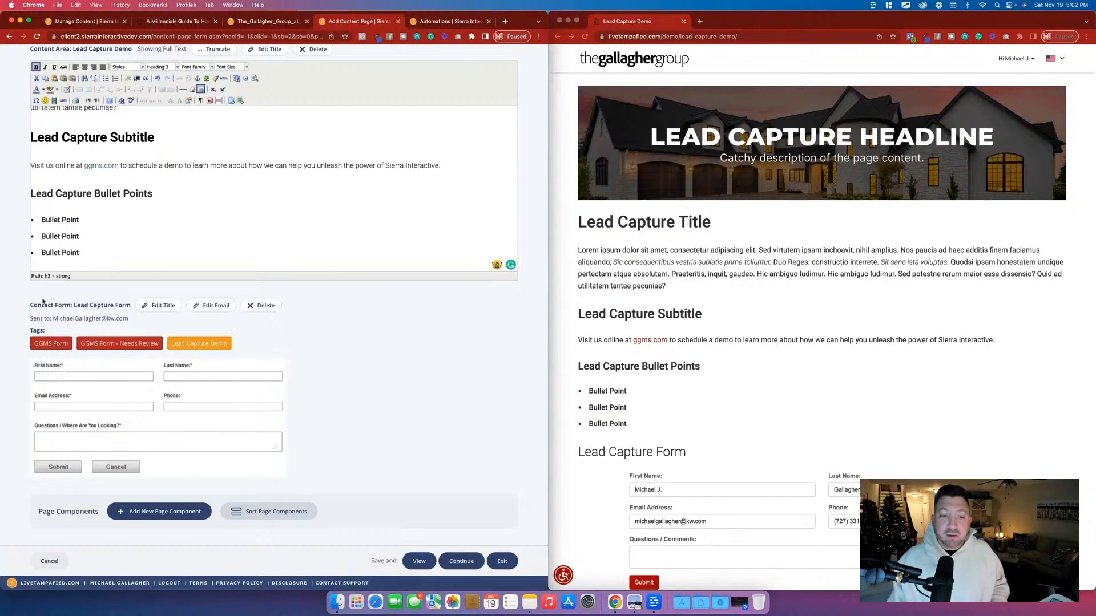
Copy the contact form's title "Lead Capture Form" and delete that contact form component from the page.
left_click_drag(74, 307, 127, 306)
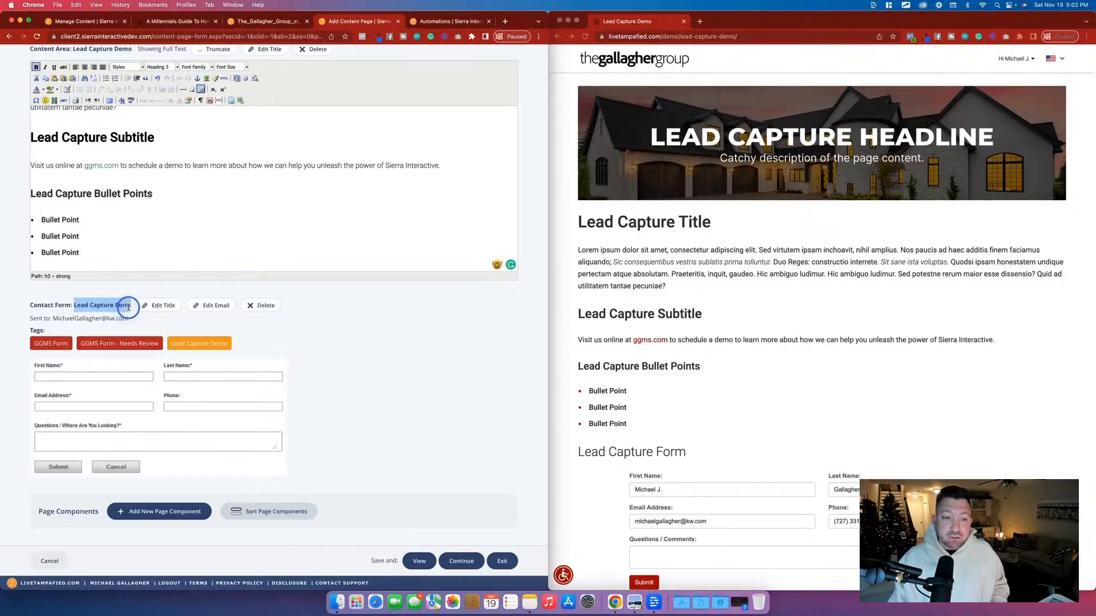
right_click(126, 307)
left_click(141, 330)
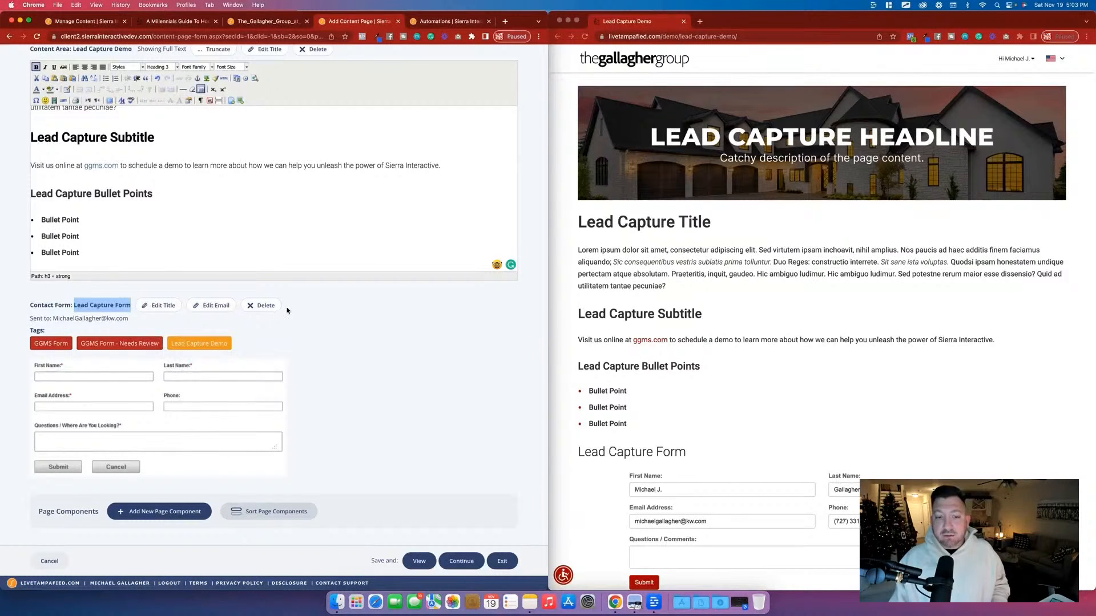
left_click(266, 309)
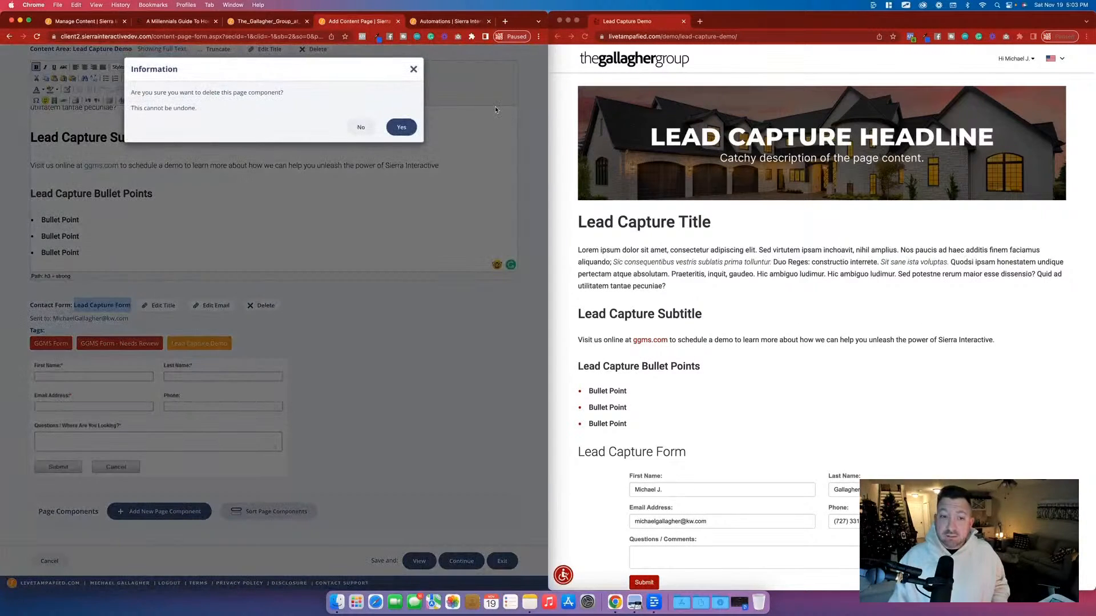
left_click(401, 128)
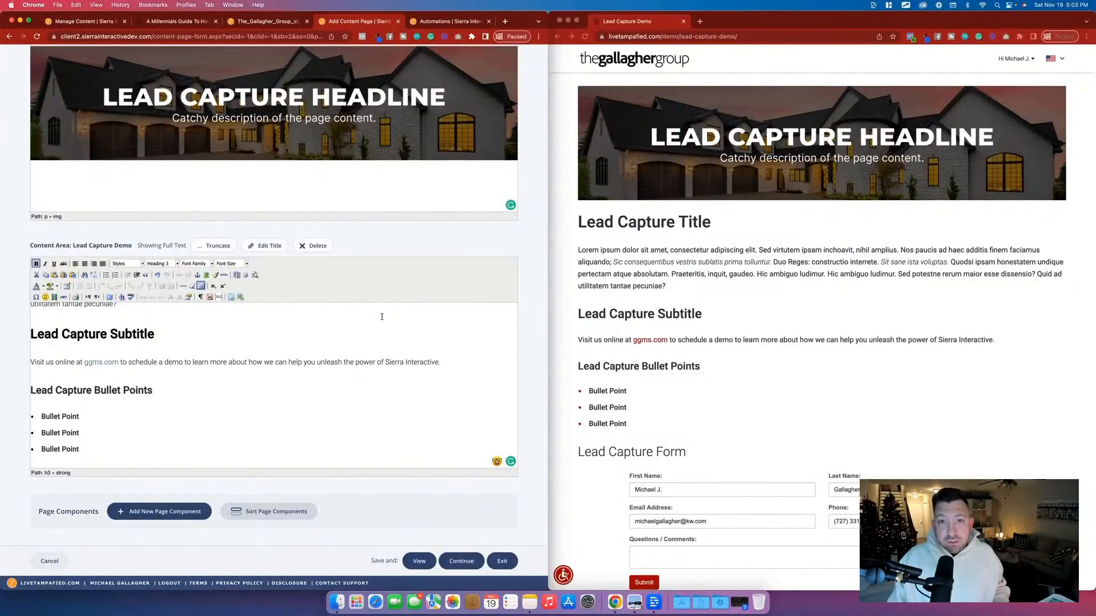
Add a contact form page component titled "Lead Capture Form" with the form type Basic Contact Form.
scroll(382, 316, "up", 5)
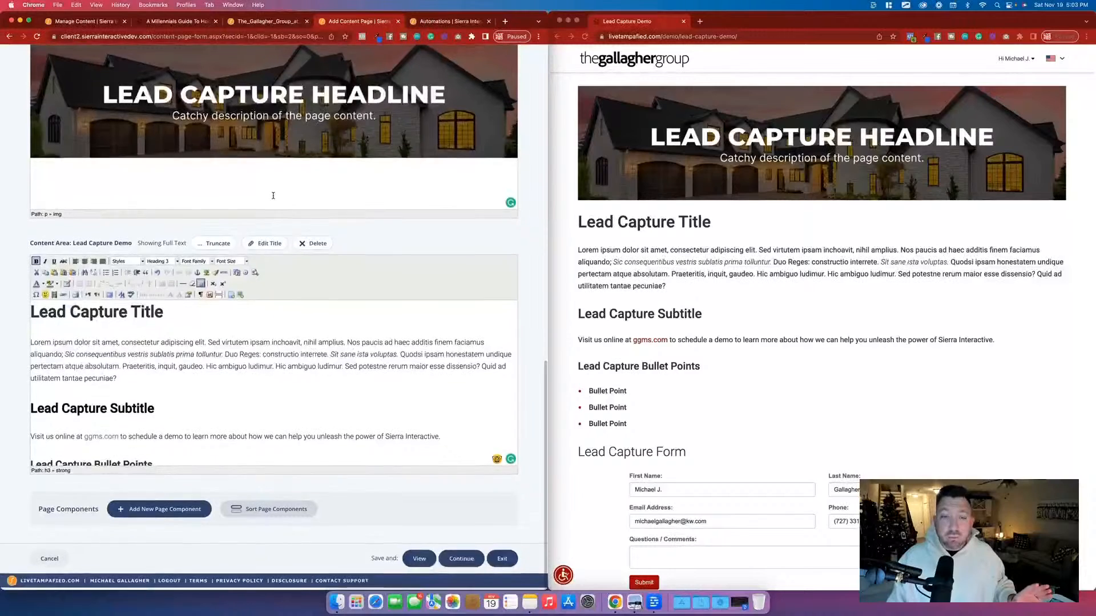
left_click(172, 510)
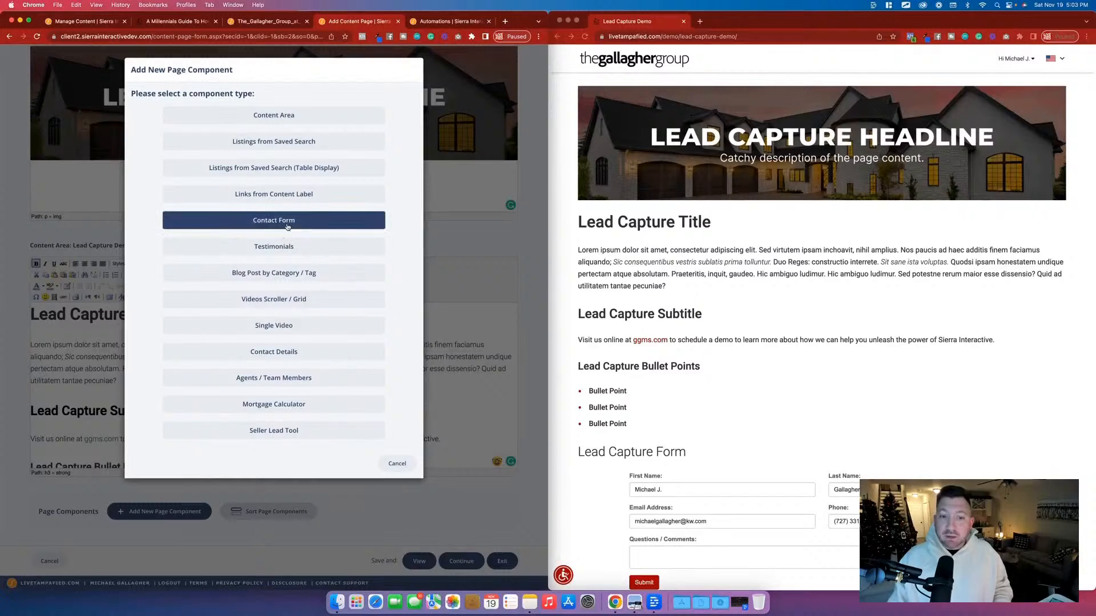
left_click(285, 222)
key("super+v")
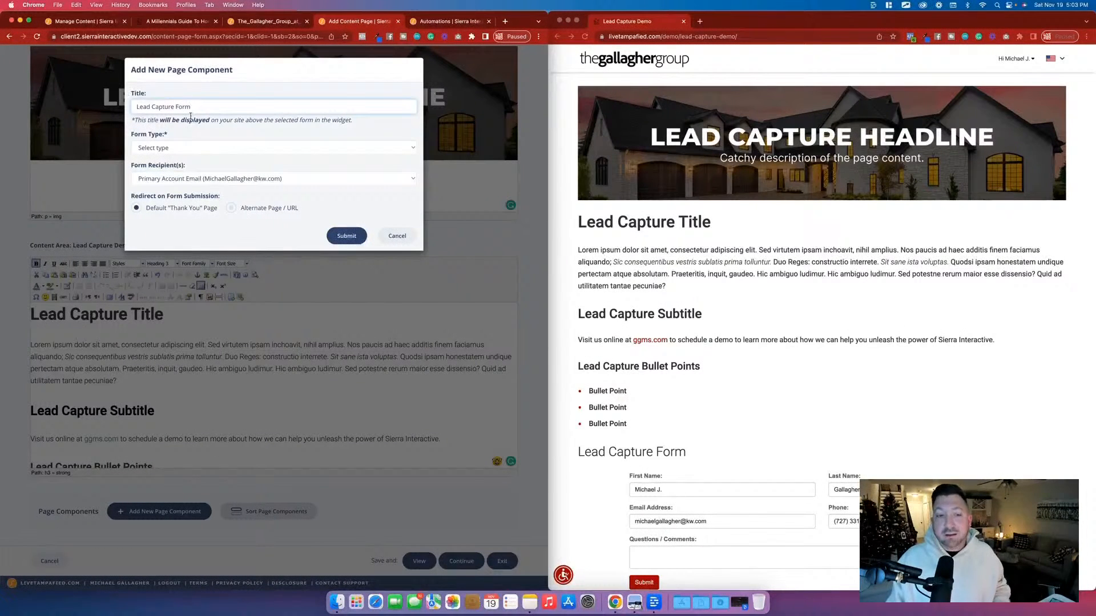
left_click(182, 150)
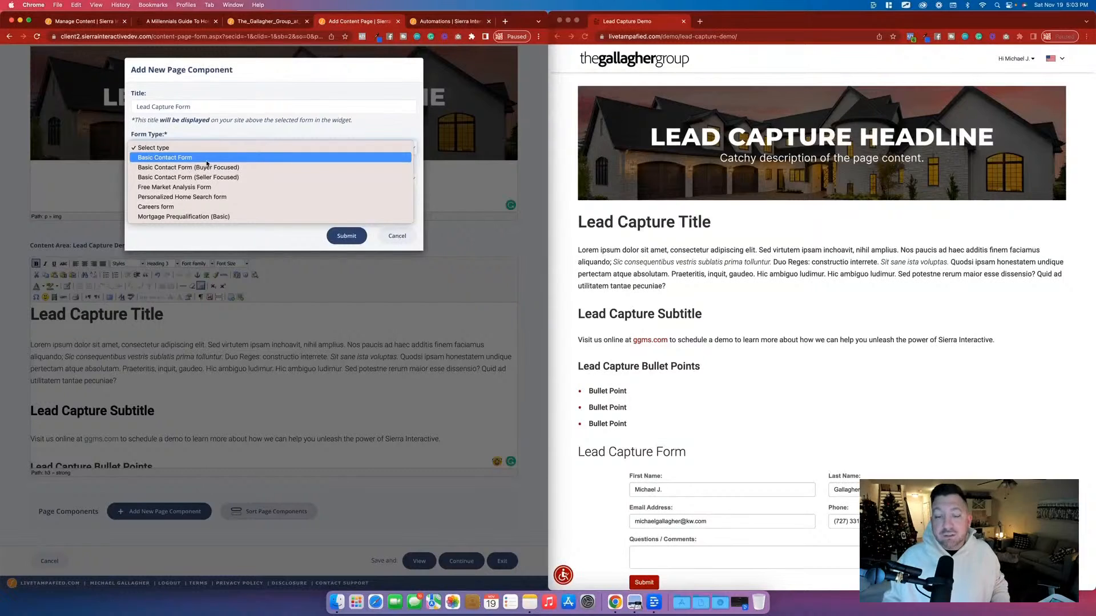
left_click(206, 158)
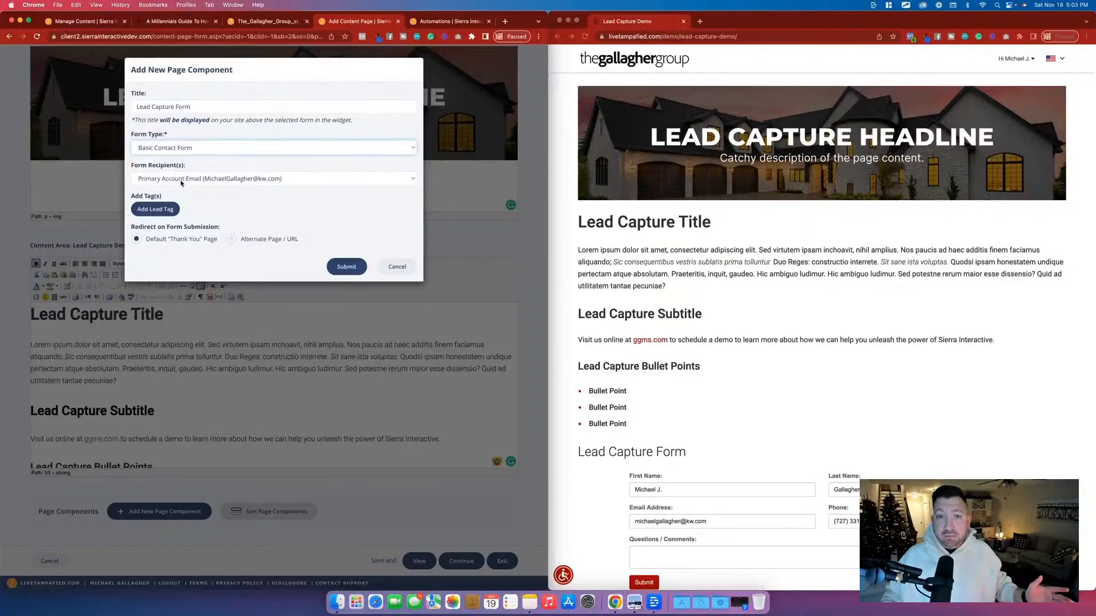
Add the "GGMS Form" and "GGMS Form - Needs Review" lead tags from the GGMS > Forms category to the contact form.
left_click(155, 218)
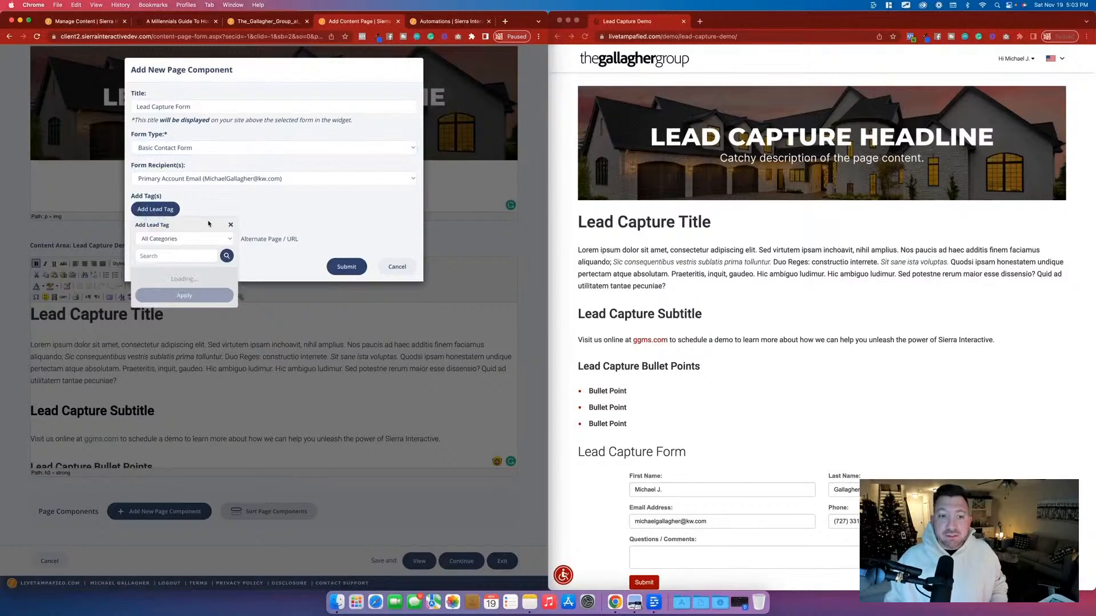
left_click(183, 238)
left_click(185, 341)
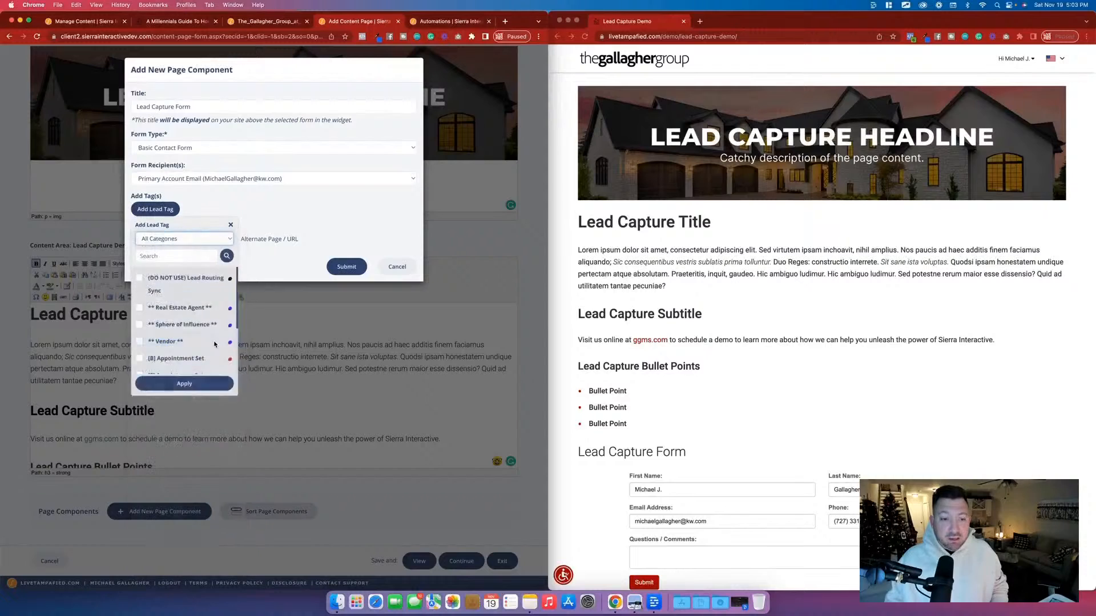
scroll(194, 320, "down", 5)
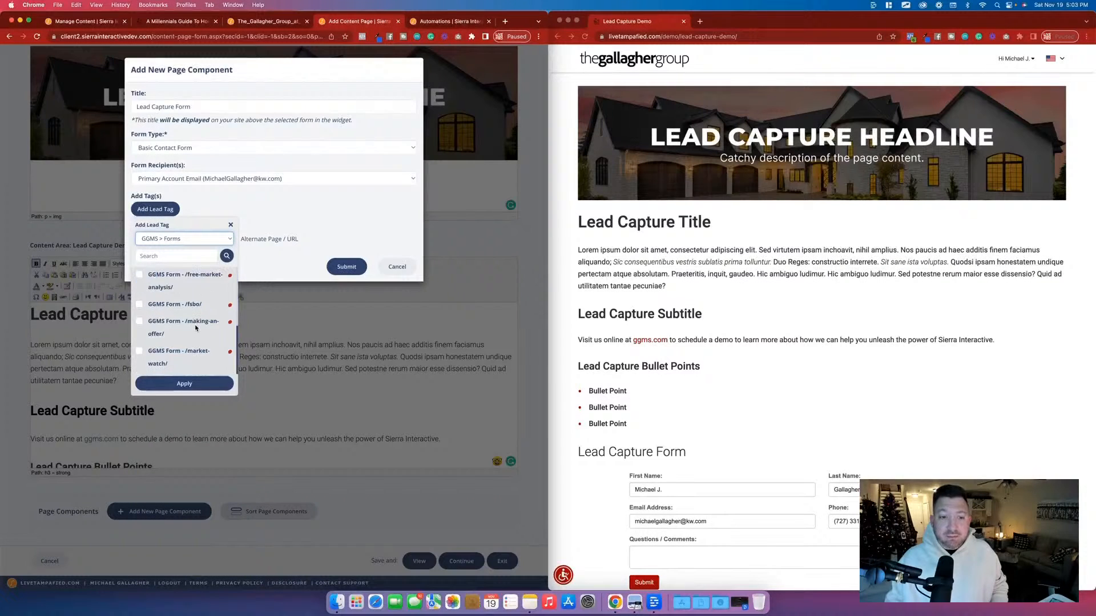
scroll(195, 333, "down", 5)
left_click(164, 349)
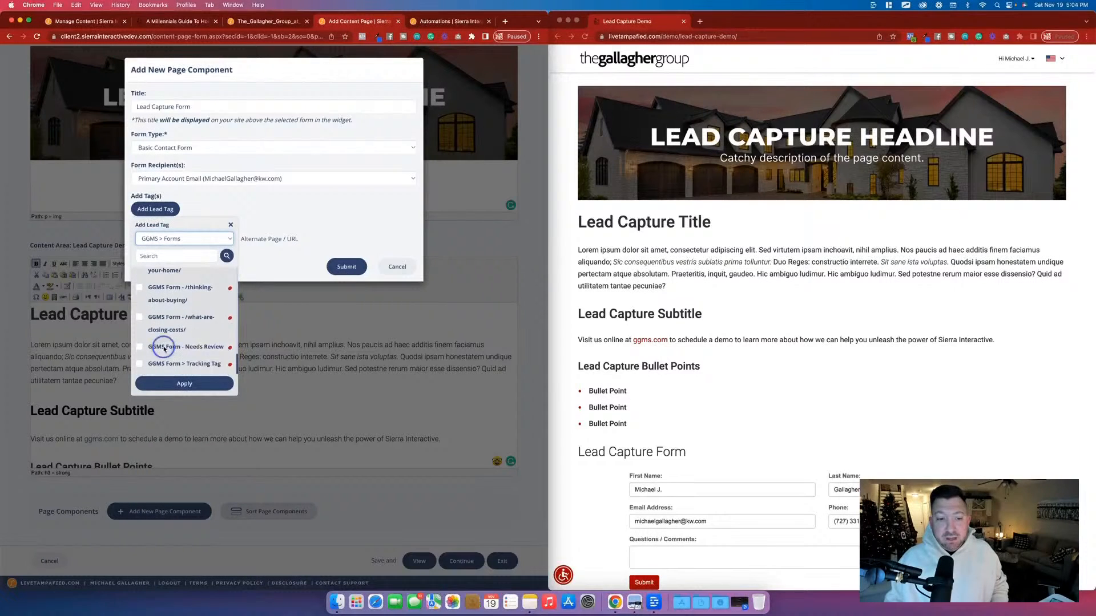
left_click(193, 384)
Search the lead tags for "demo" and add the "Lead Capture Demo" tag to the contact form.
left_click(169, 230)
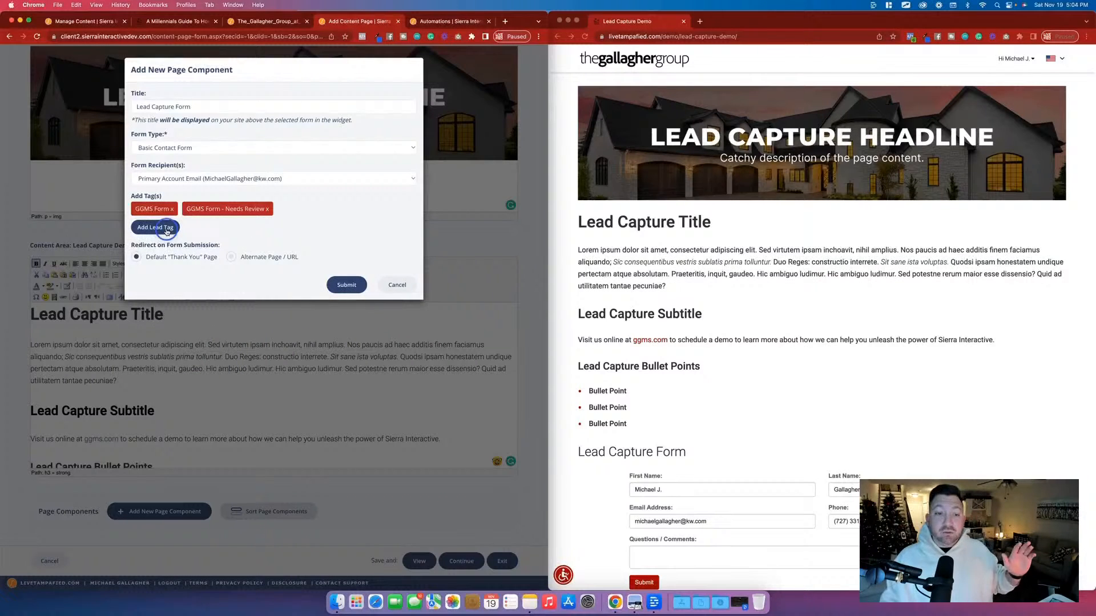
left_click(166, 276)
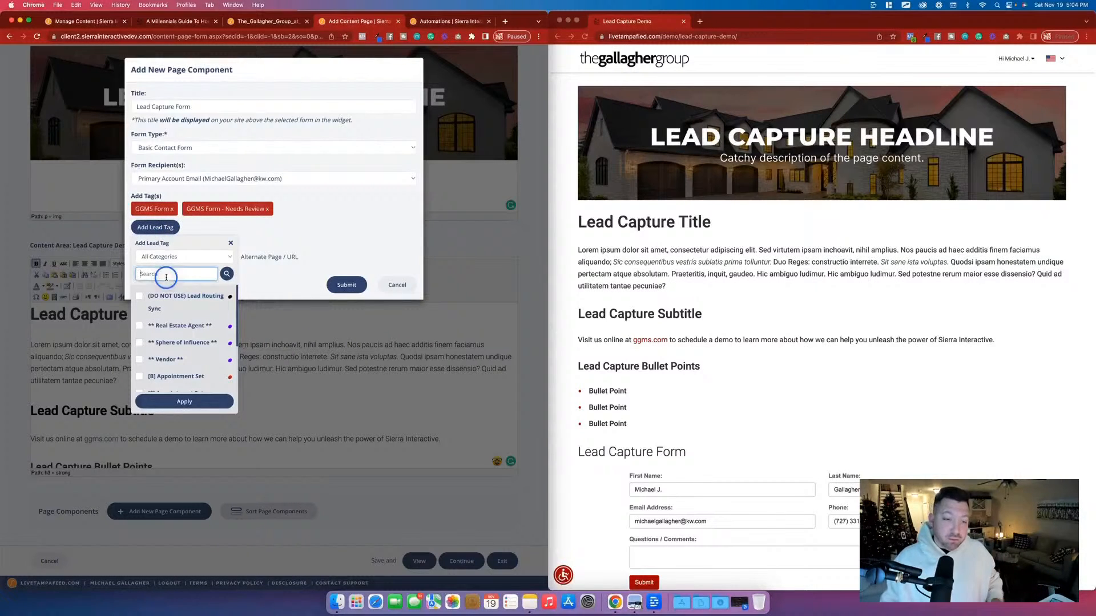
type("demp")
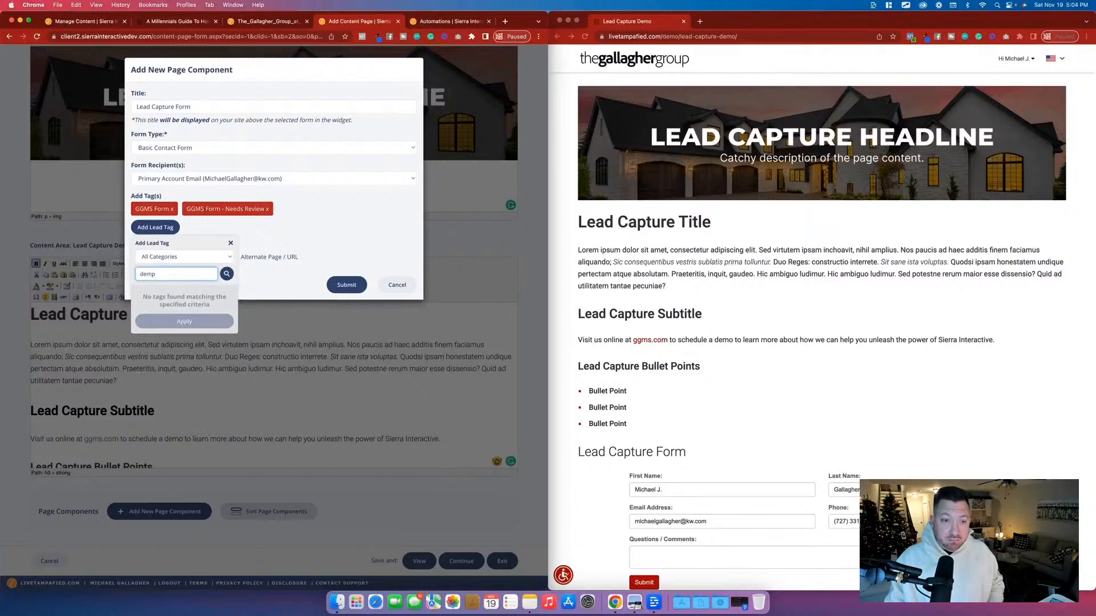
key("BackSpace")
type("o")
left_click(147, 313)
left_click(201, 334)
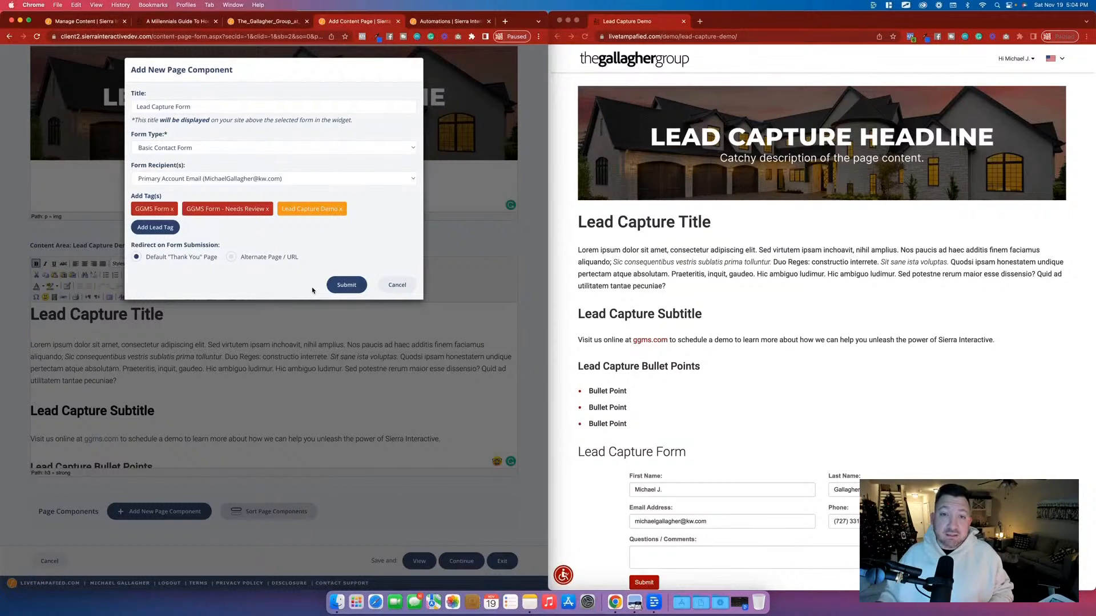
View the lead tag management page and the form for adding a new tag, without creating one.
left_click(75, 22)
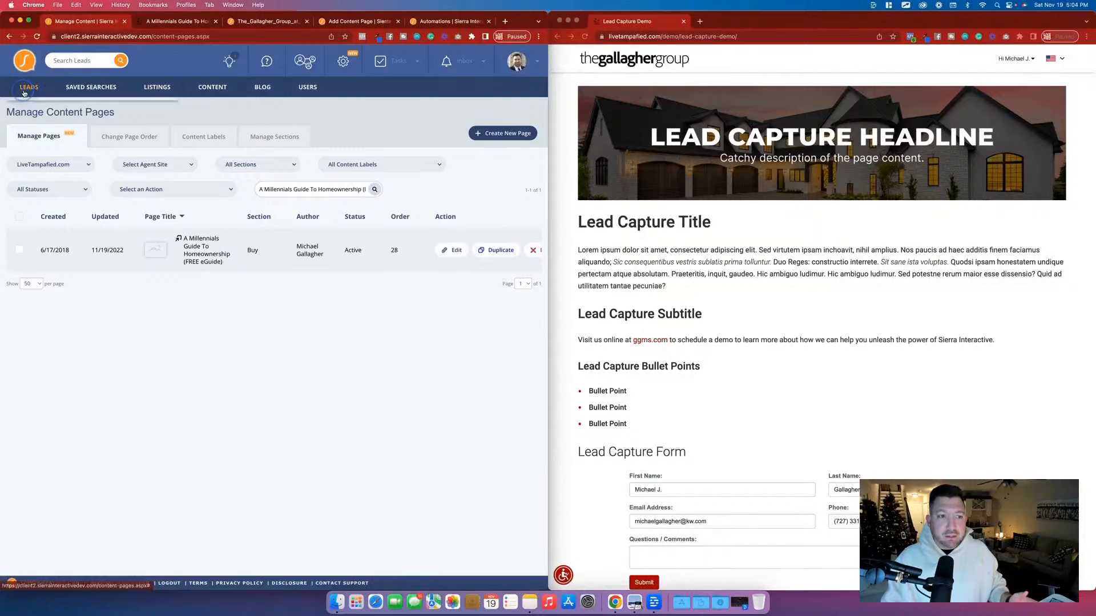
mouse_move(28, 86)
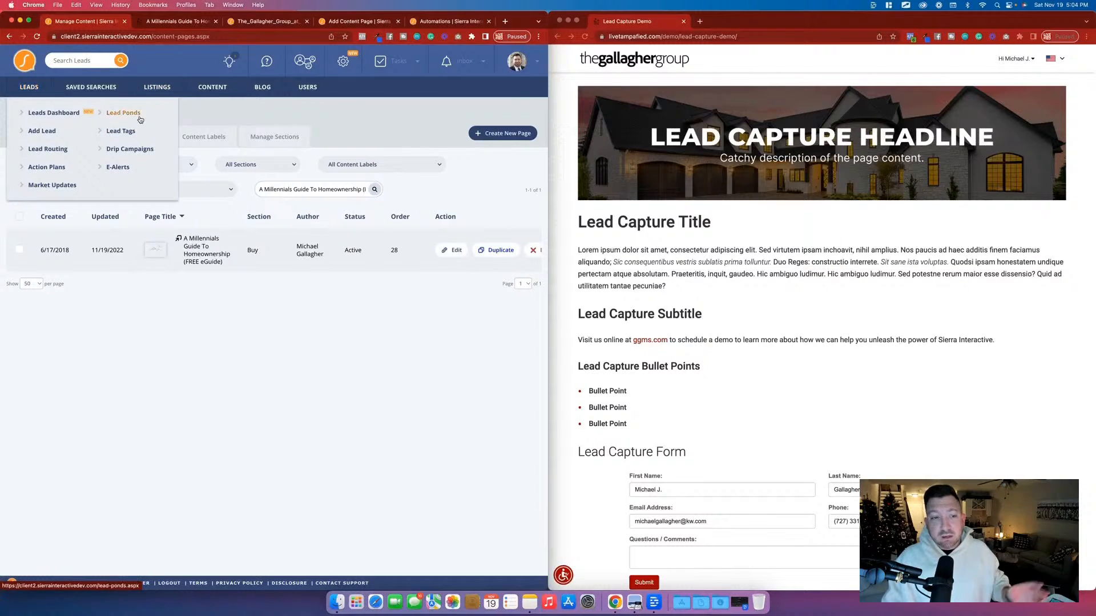
left_click(135, 136)
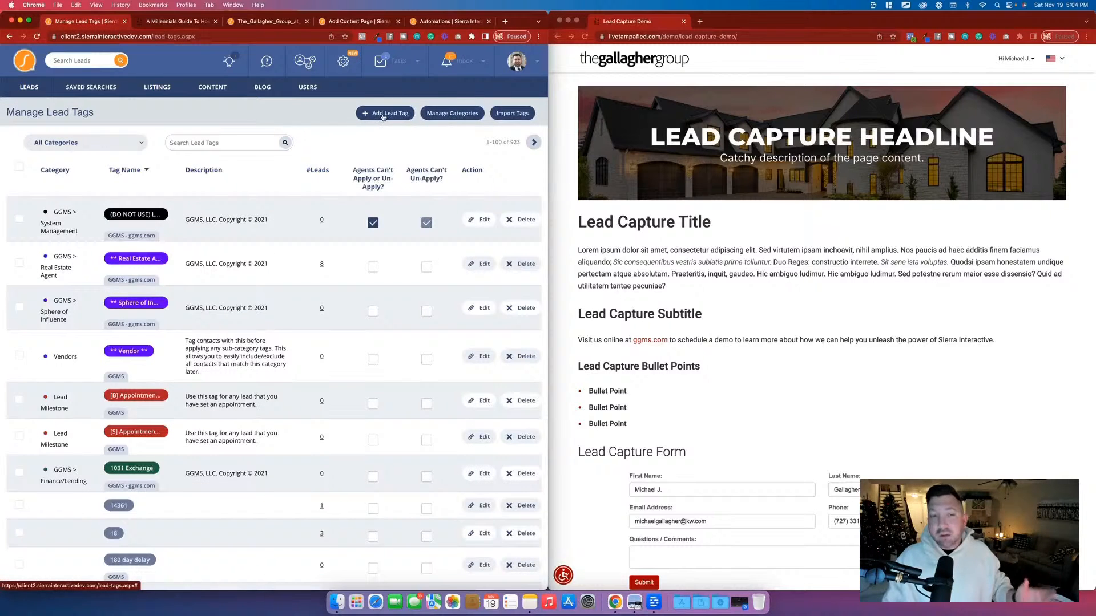
left_click(384, 116)
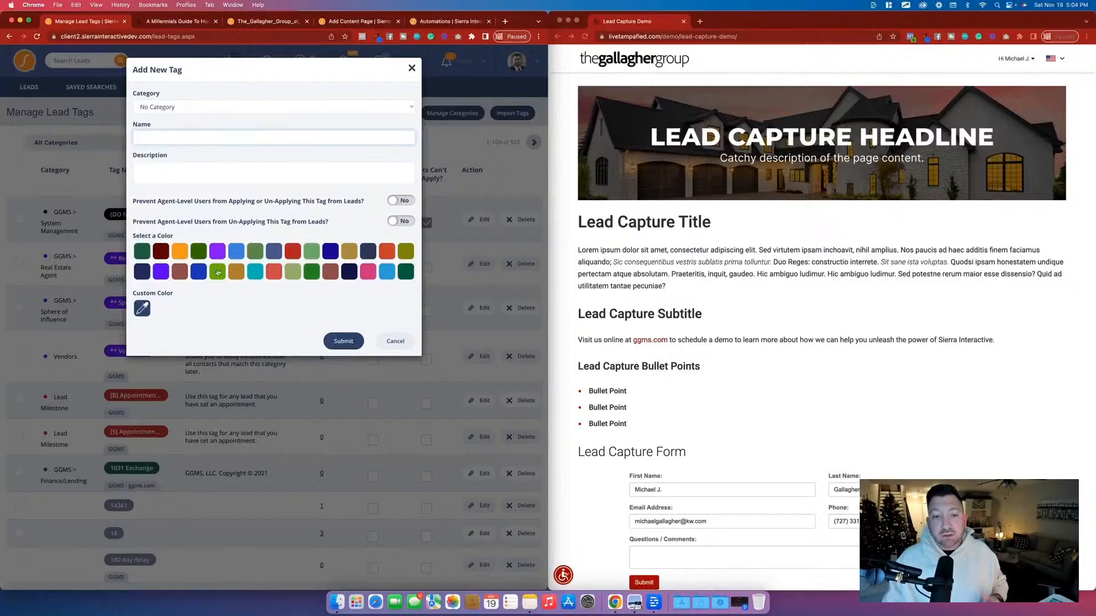
left_click(412, 69)
Return to the page editor, submit the tagged contact form component, and review the form on the published page.
left_click(340, 21)
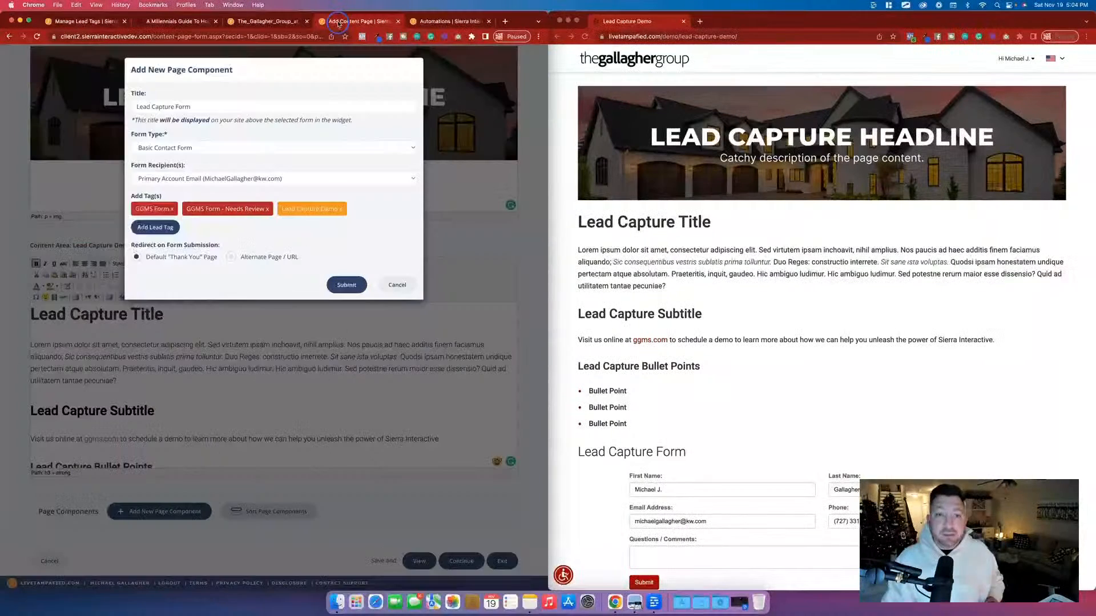
left_click_drag(287, 210, 366, 207)
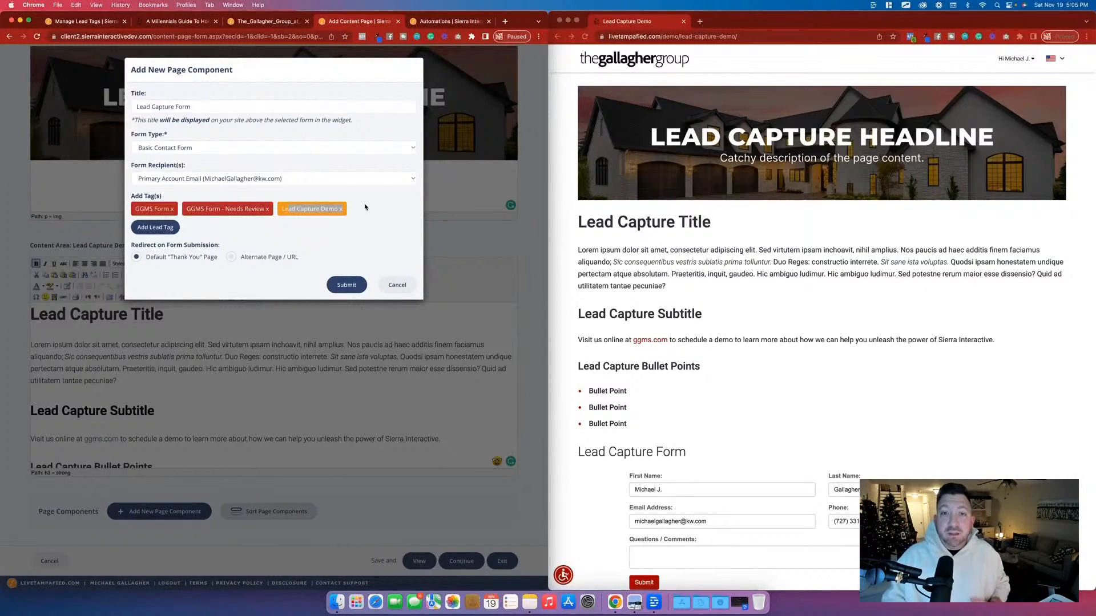
left_click(377, 213)
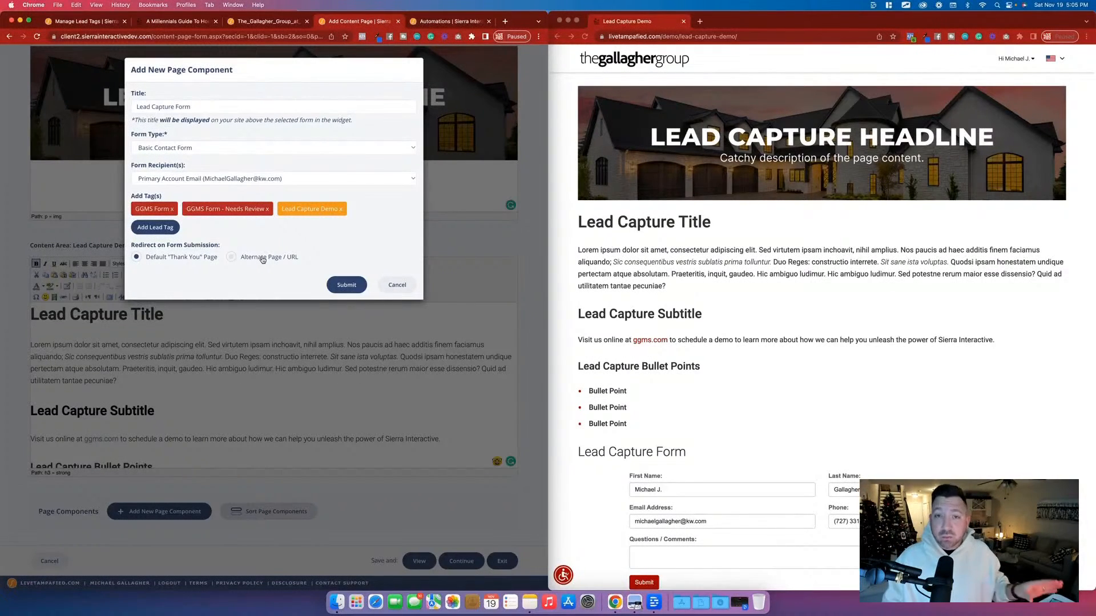
left_click(346, 286)
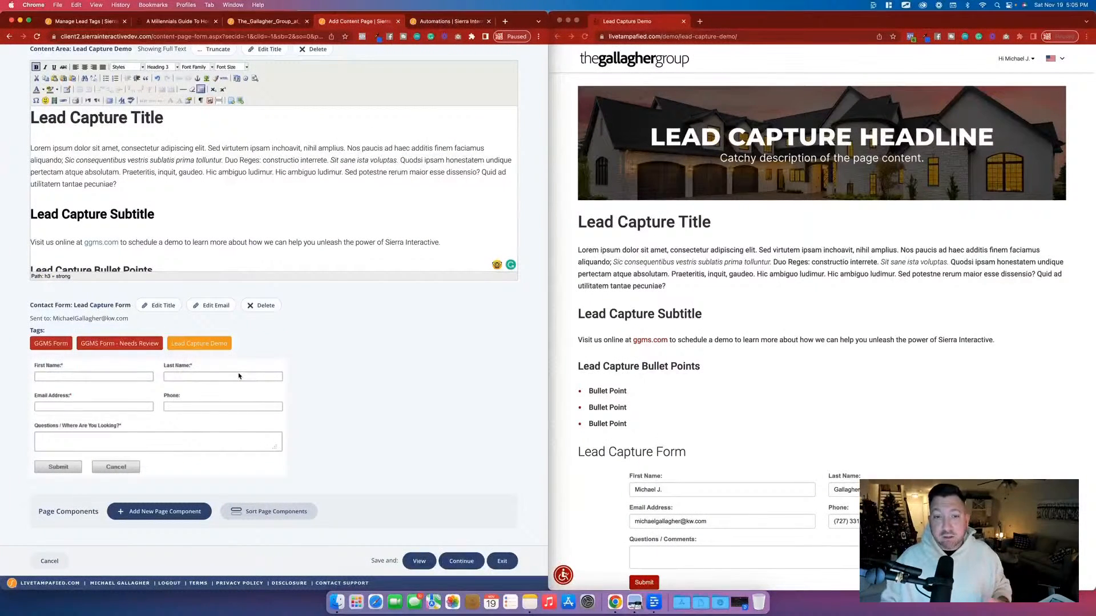
left_click(424, 561)
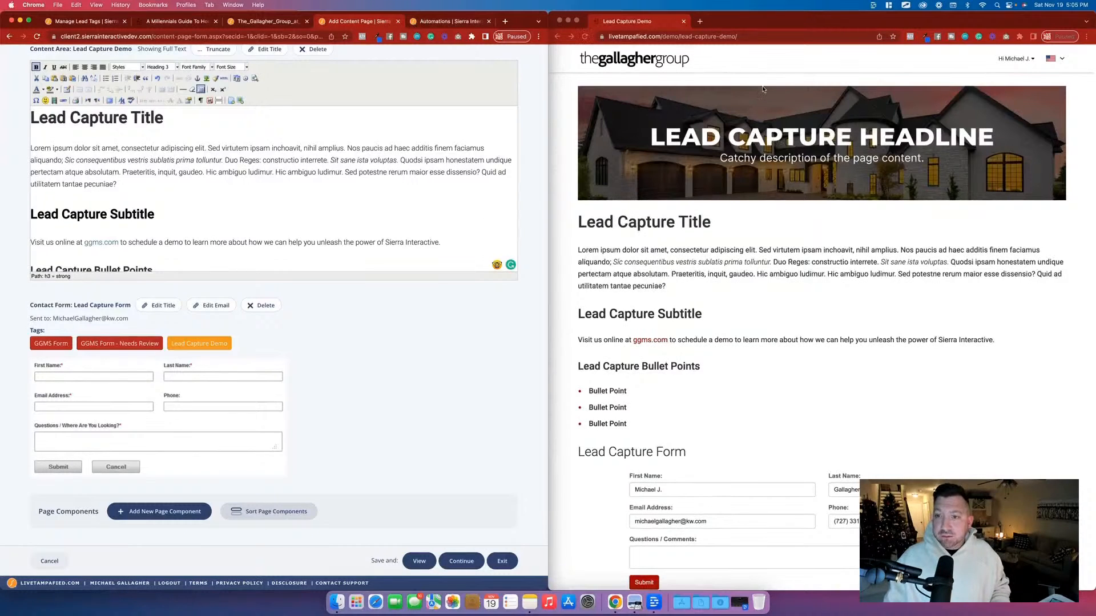
scroll(759, 101, "down", 10)
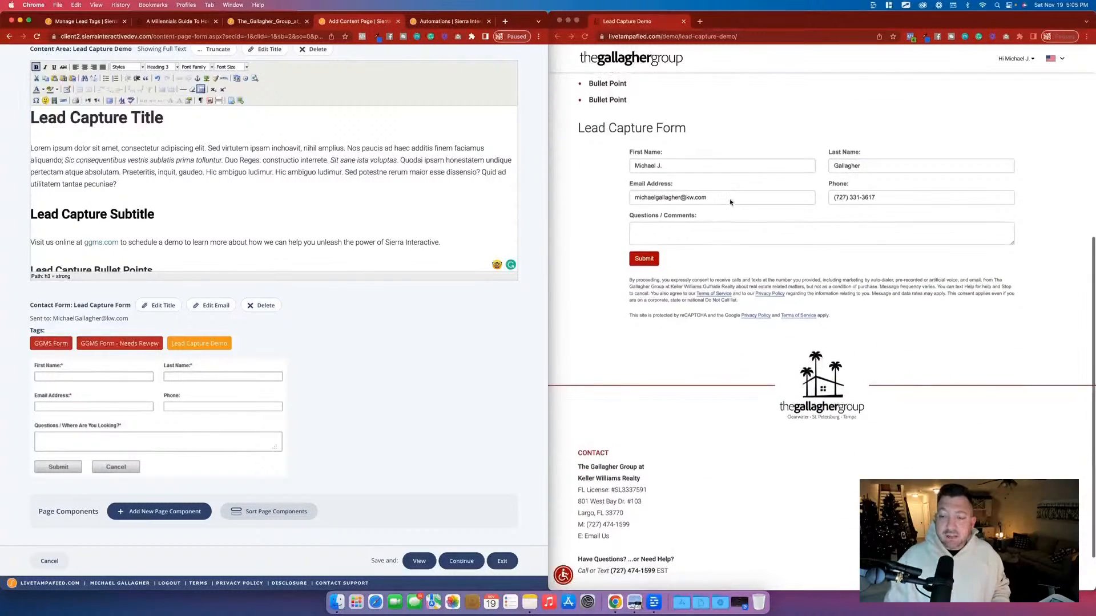
Create a new automation in the account's automations and name it "Lead Capture Demo".
left_click(438, 23)
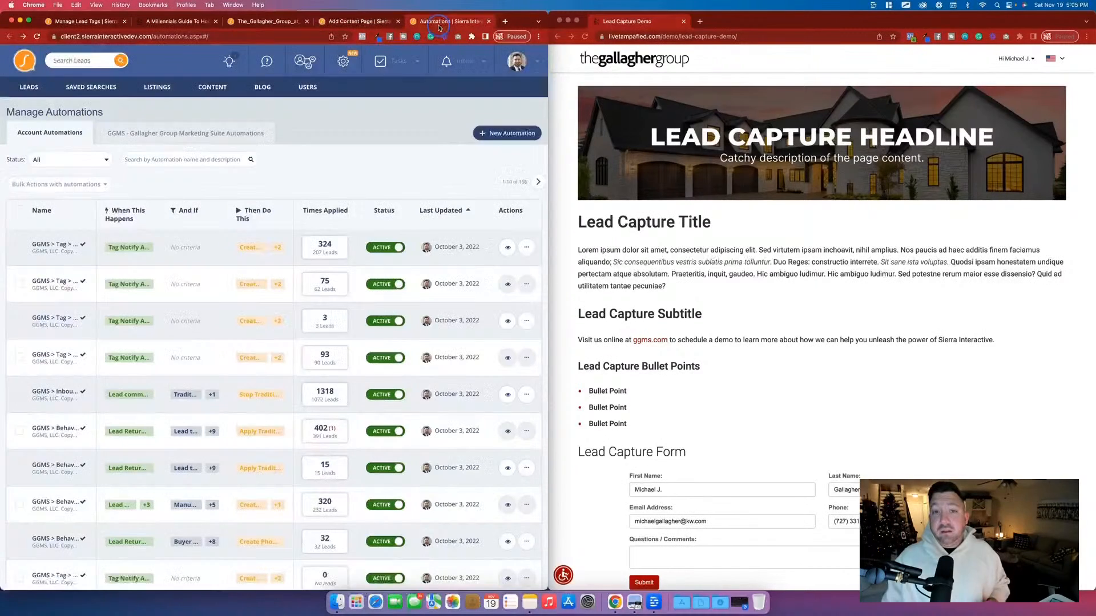
left_click(341, 63)
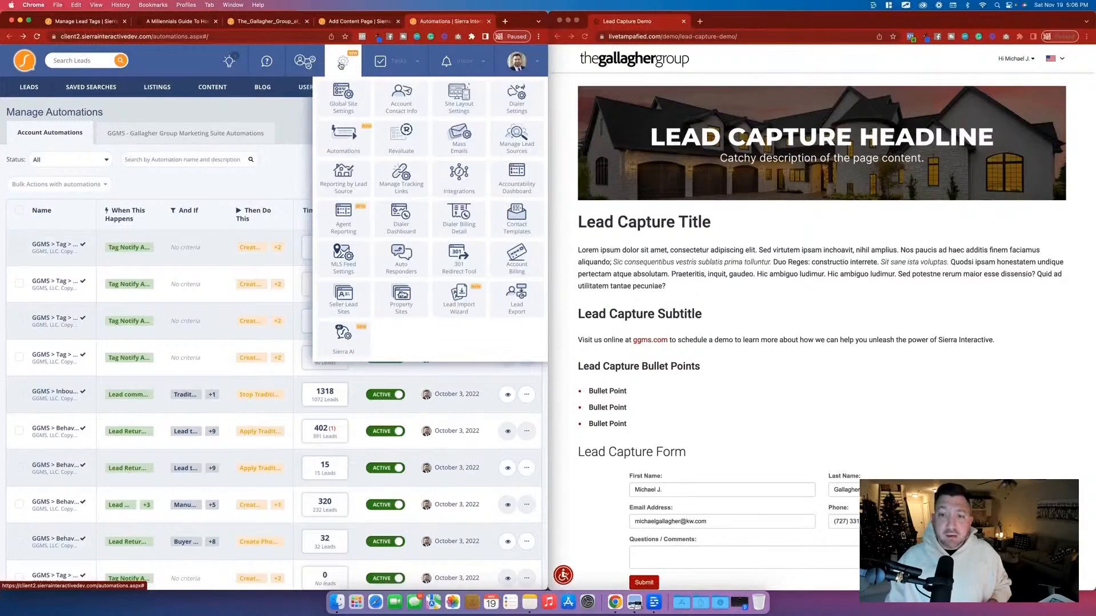
left_click(295, 127)
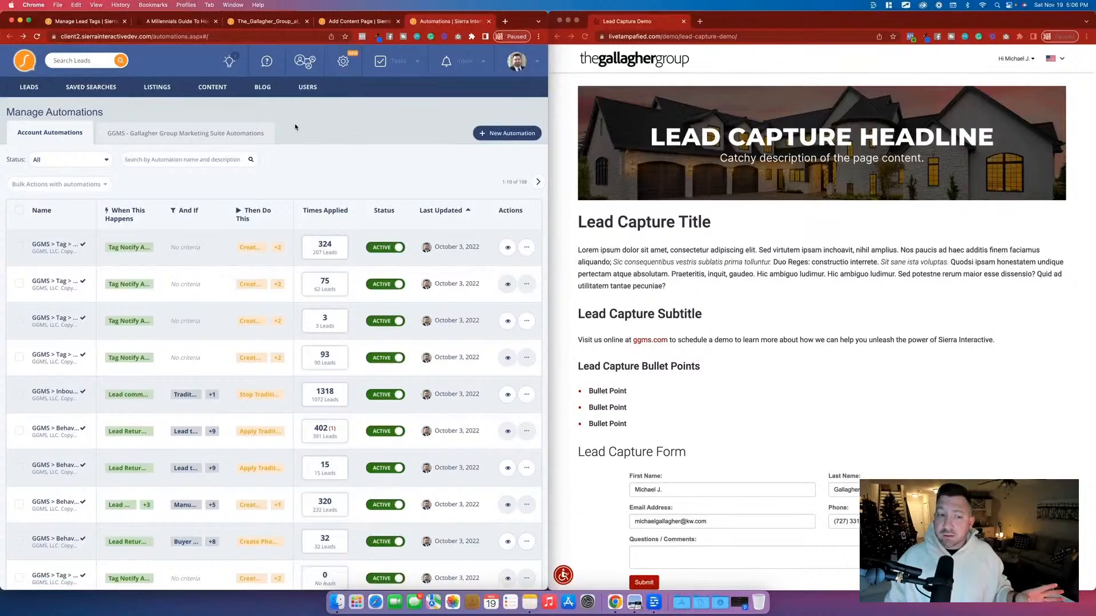
left_click(506, 135)
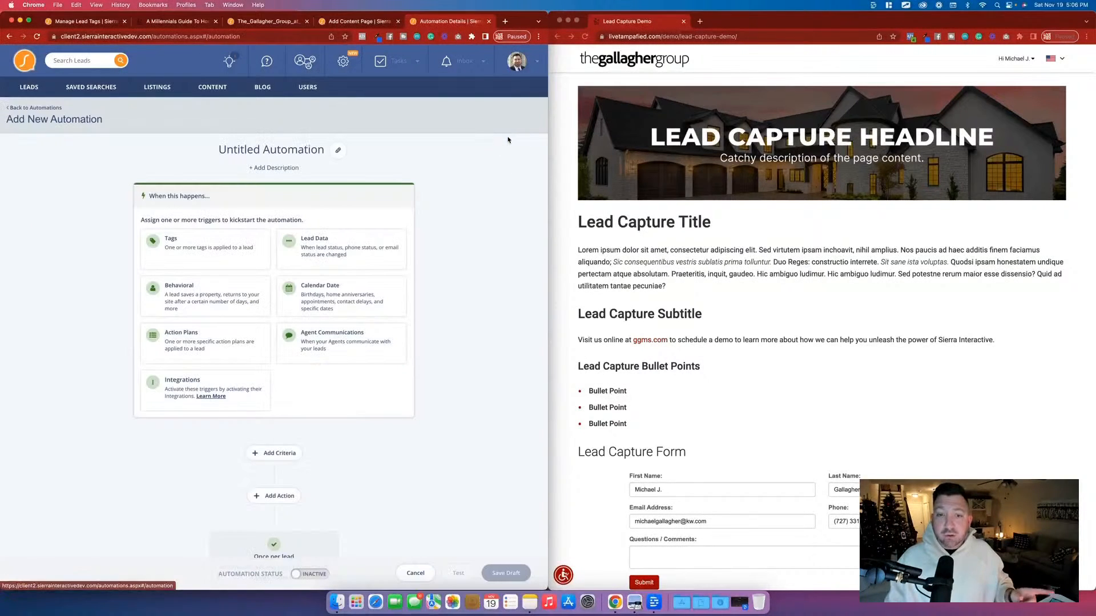
left_click(337, 150)
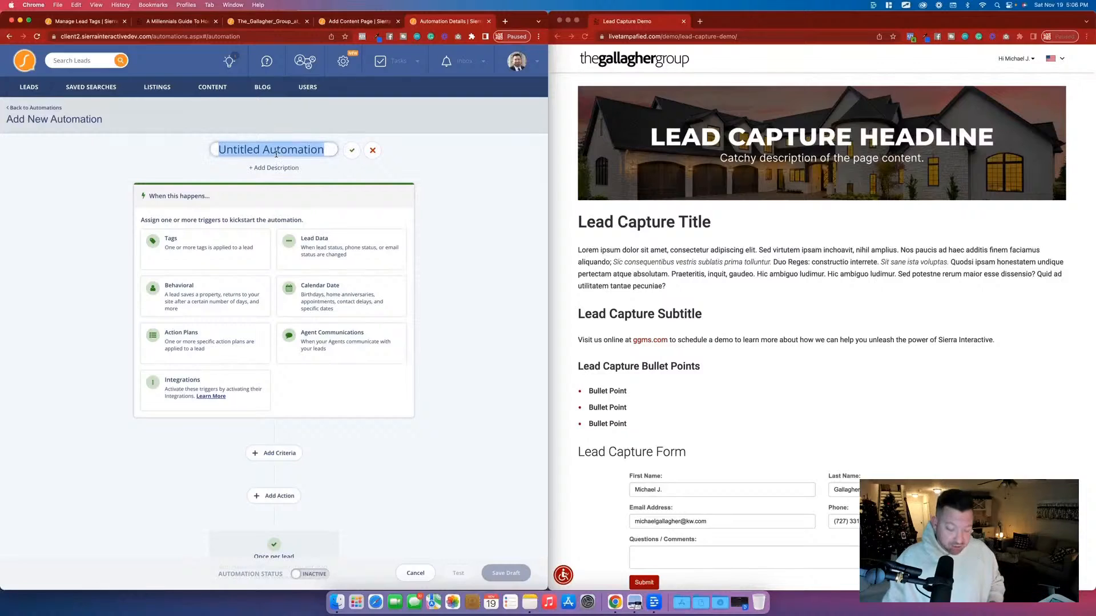
type("Lead Ca")
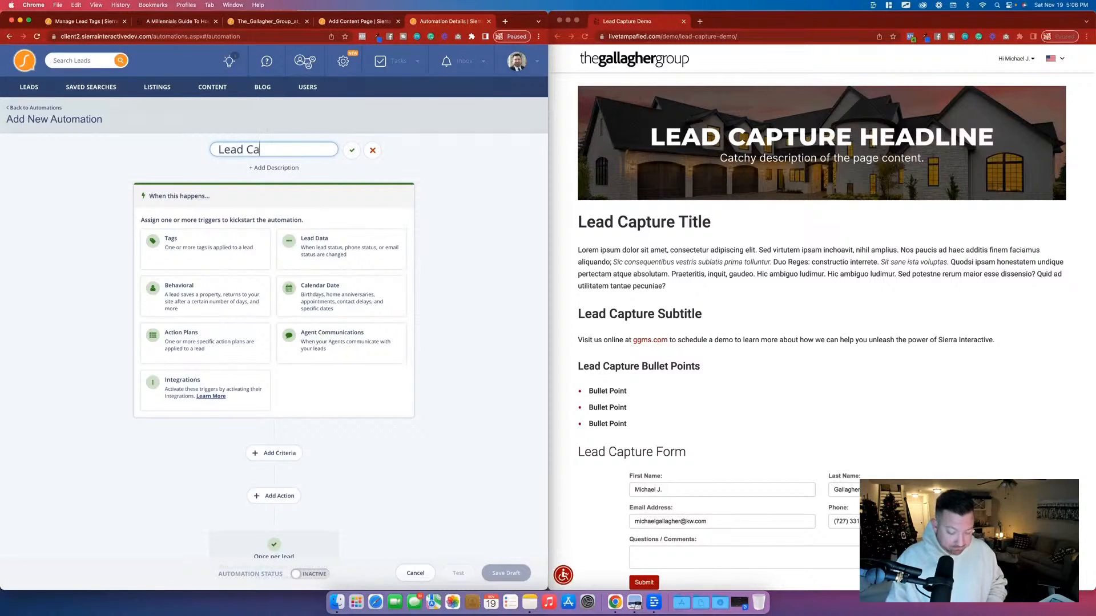
type("pture Demo")
left_click(352, 150)
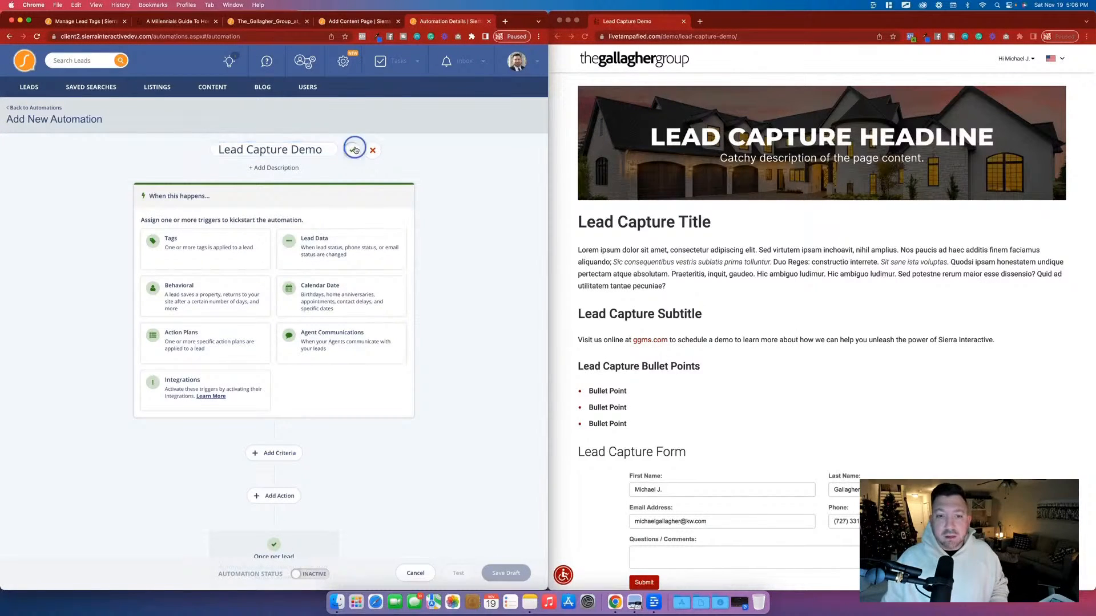
Add a trigger that starts the automation when the "Lead Capture Demo" tag is applied to a lead.
left_click(187, 250)
left_click(176, 245)
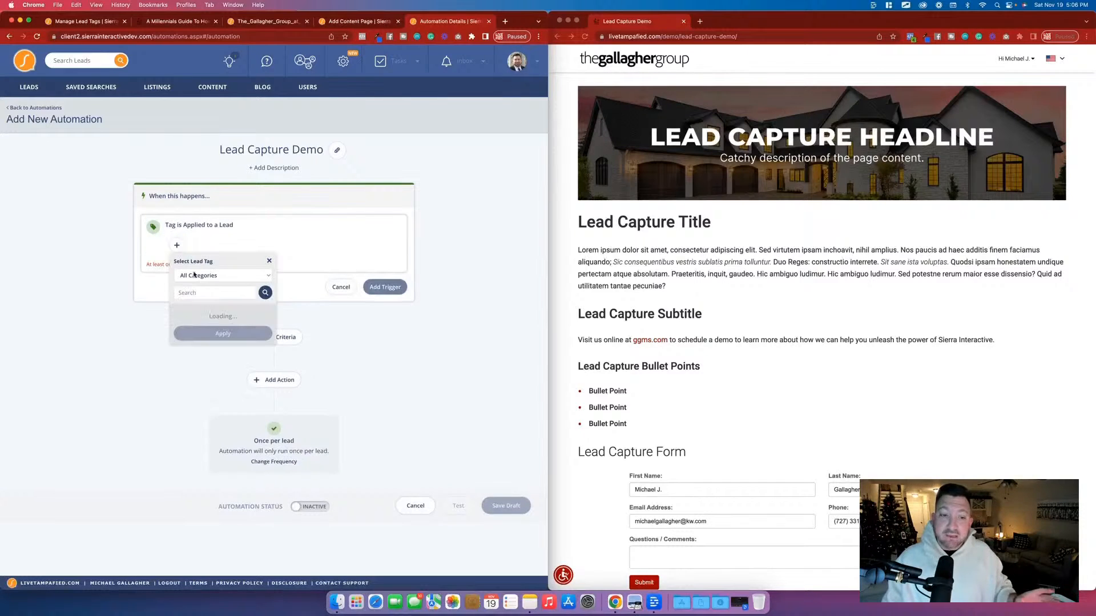
left_click(198, 294)
type("Demo")
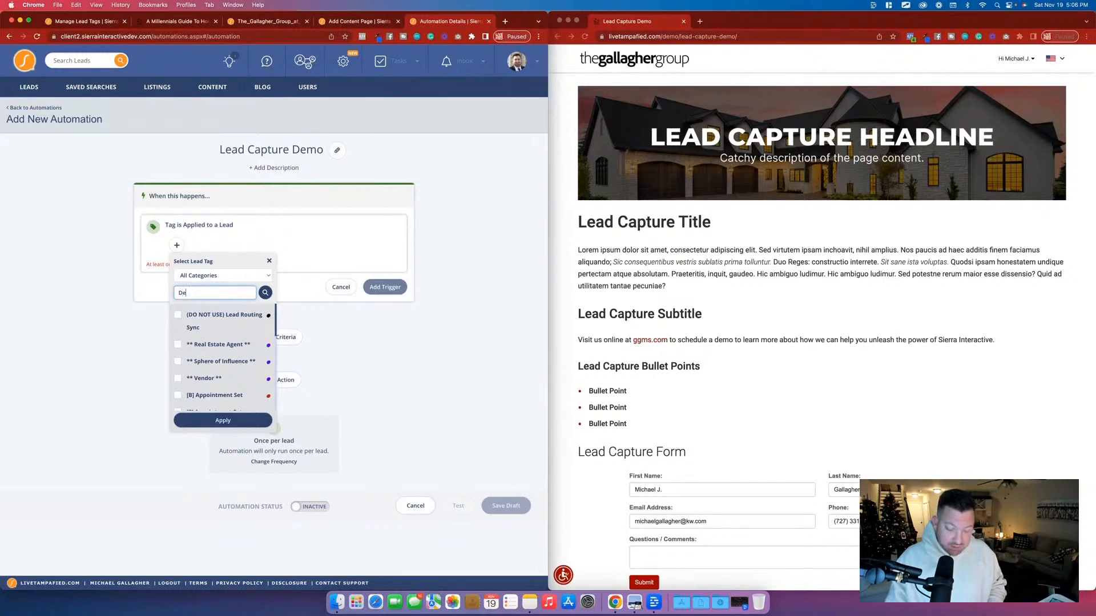
left_click(194, 331)
left_click(224, 352)
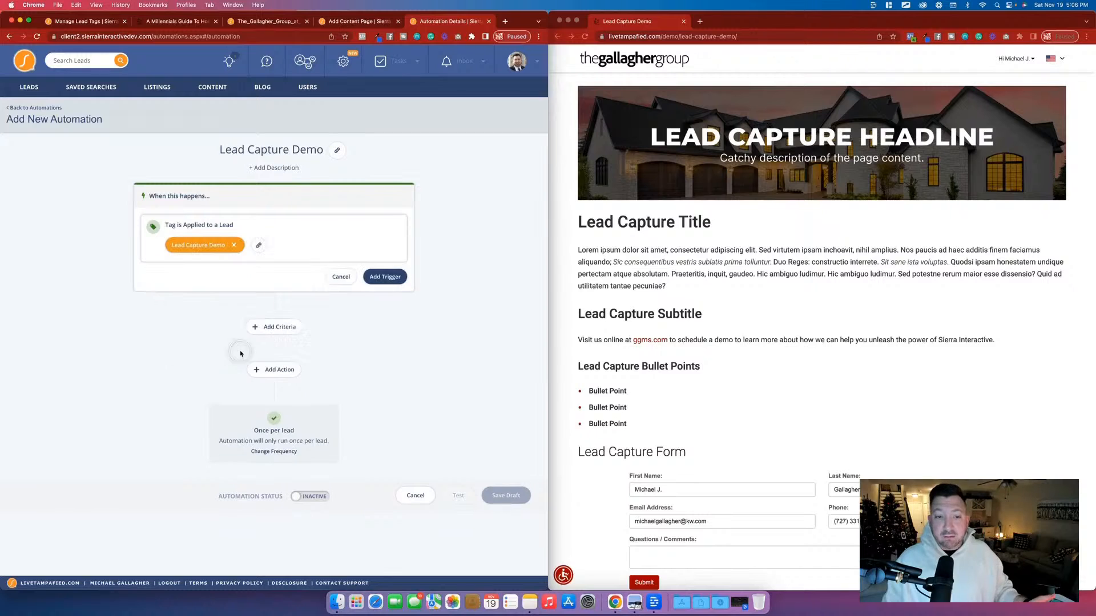
left_click(384, 277)
Open a new criterion in the Lead Capture Demo automation and look through the available conditions without choosing one.
left_click(270, 288)
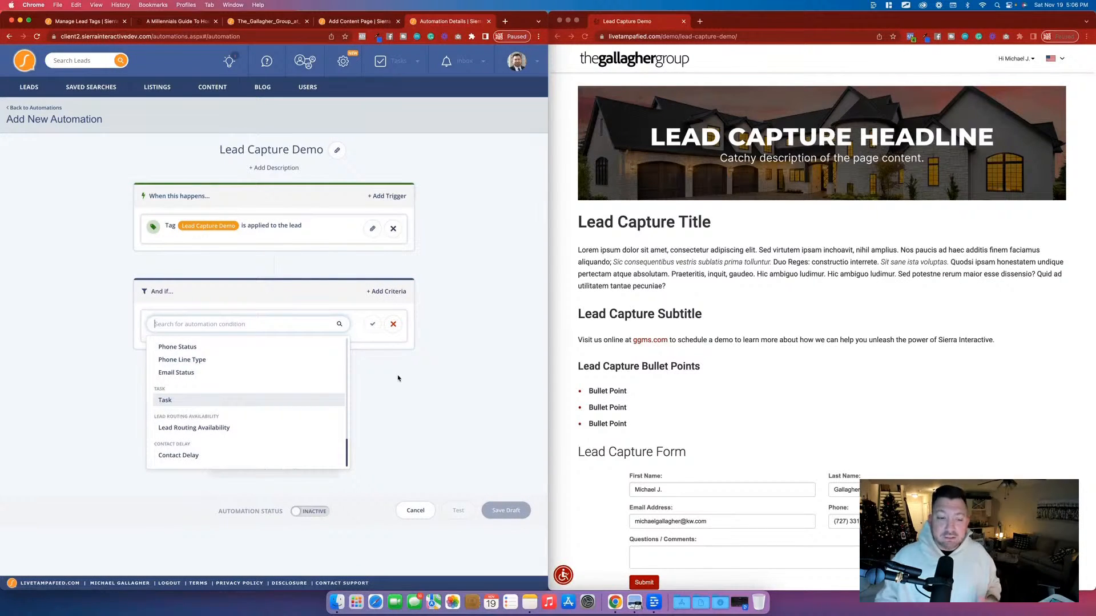
scroll(291, 376, "up", 5)
scroll(291, 376, "up", 5)
left_click(396, 363)
Add an action to the automation that assigns an action plan.
left_click(272, 385)
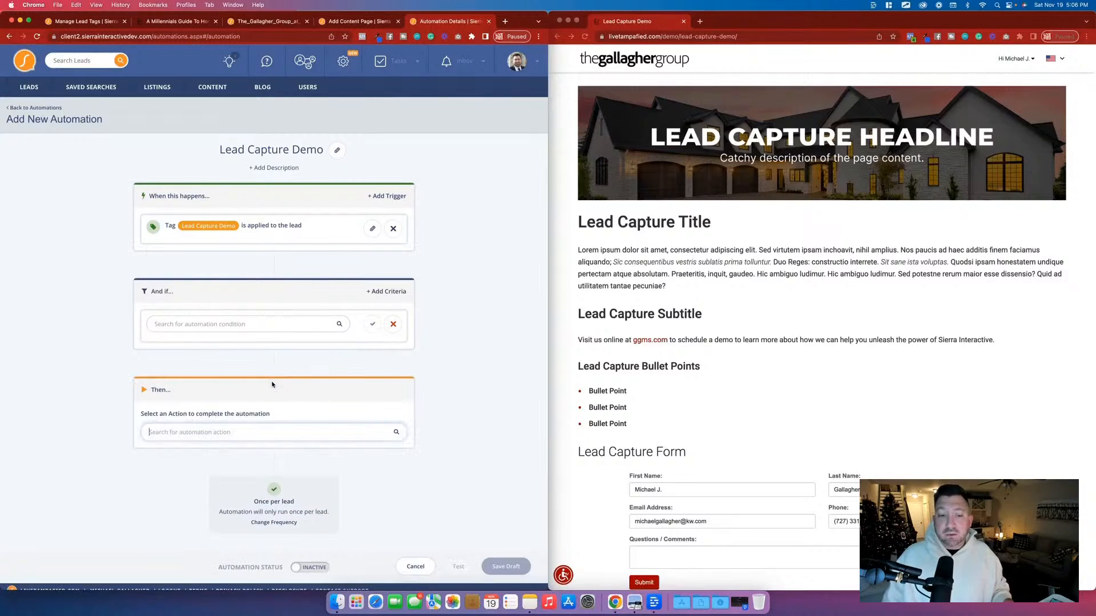
scroll(250, 399, "down", 1)
left_click(196, 424)
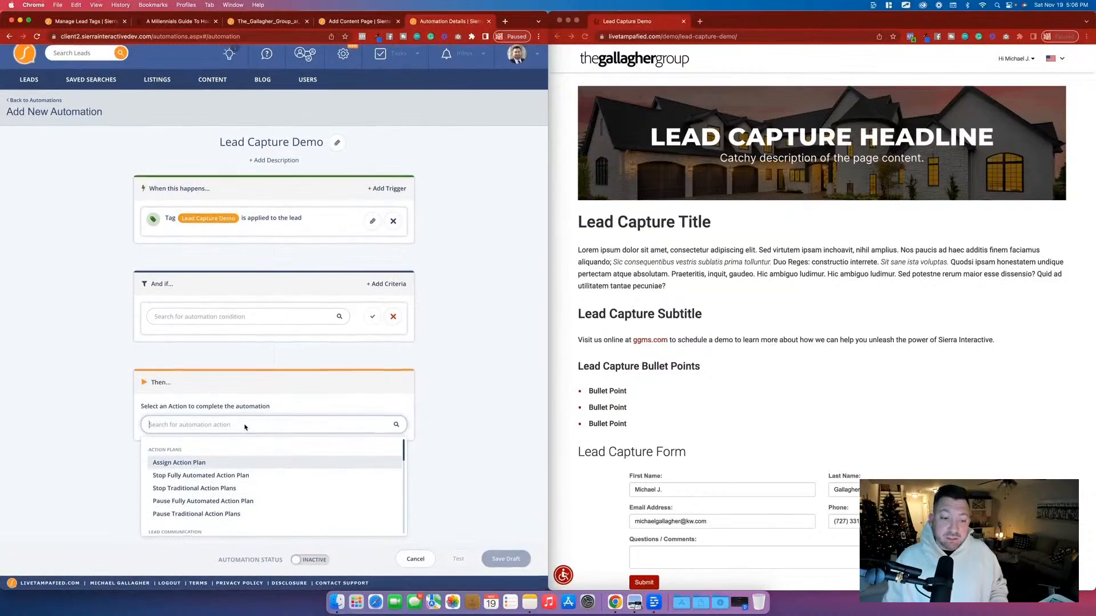
left_click(188, 463)
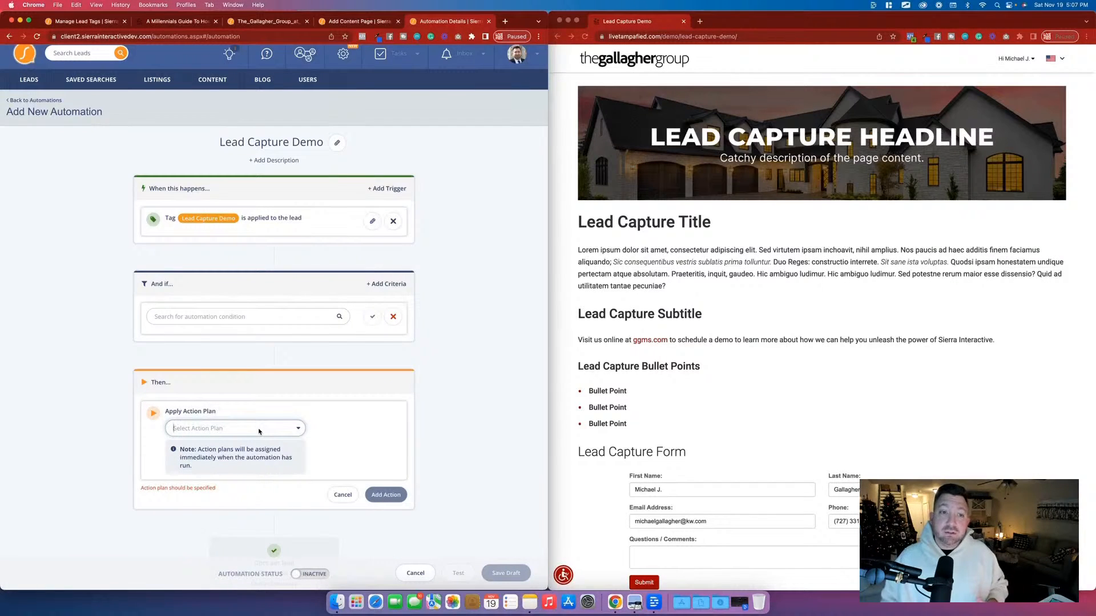
Go to the account's action plans and start a custom account-level, fully automated plan named "Lead Capture Demo".
left_click(75, 22)
mouse_move(33, 88)
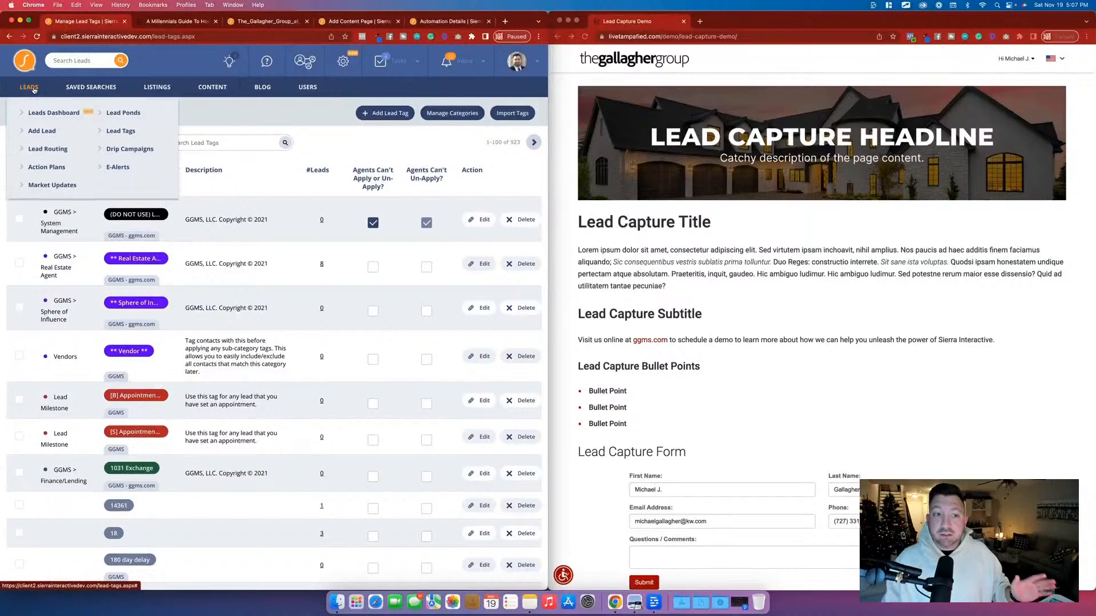
left_click(46, 166)
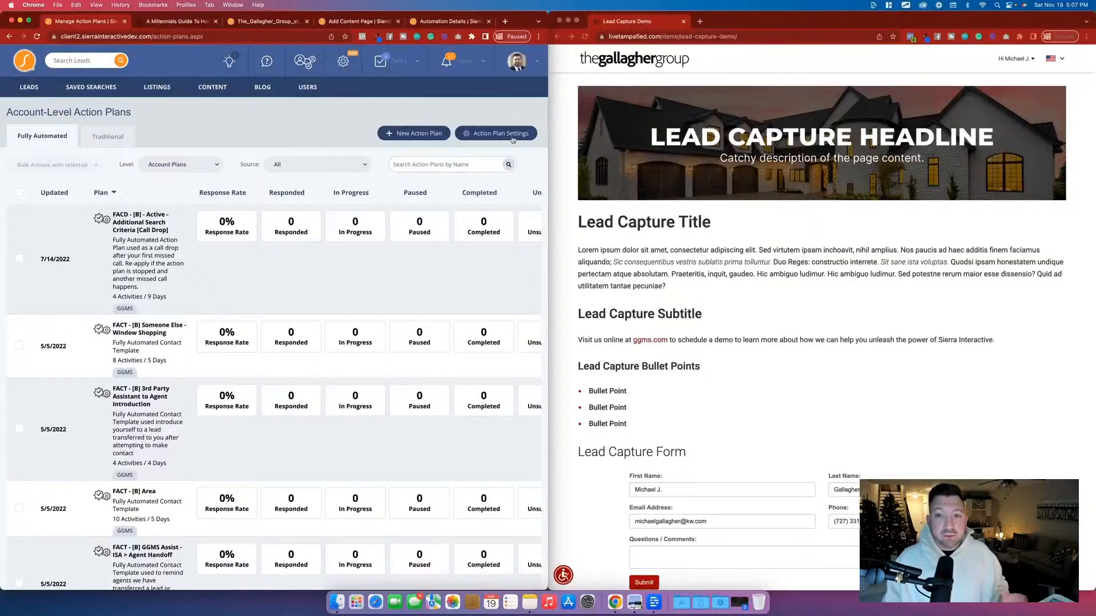
left_click(410, 136)
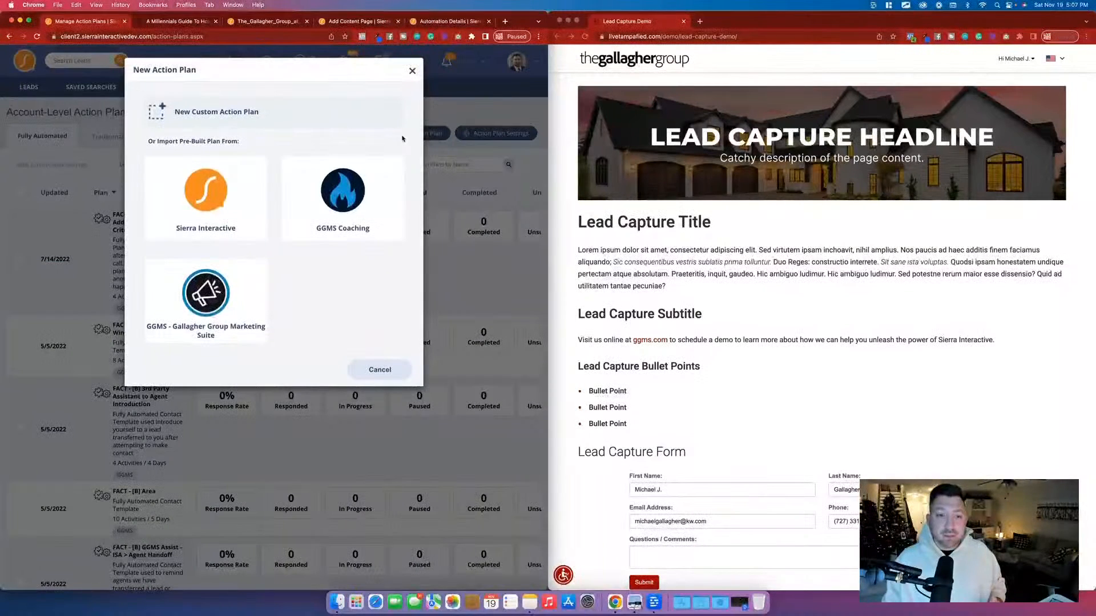
left_click(213, 114)
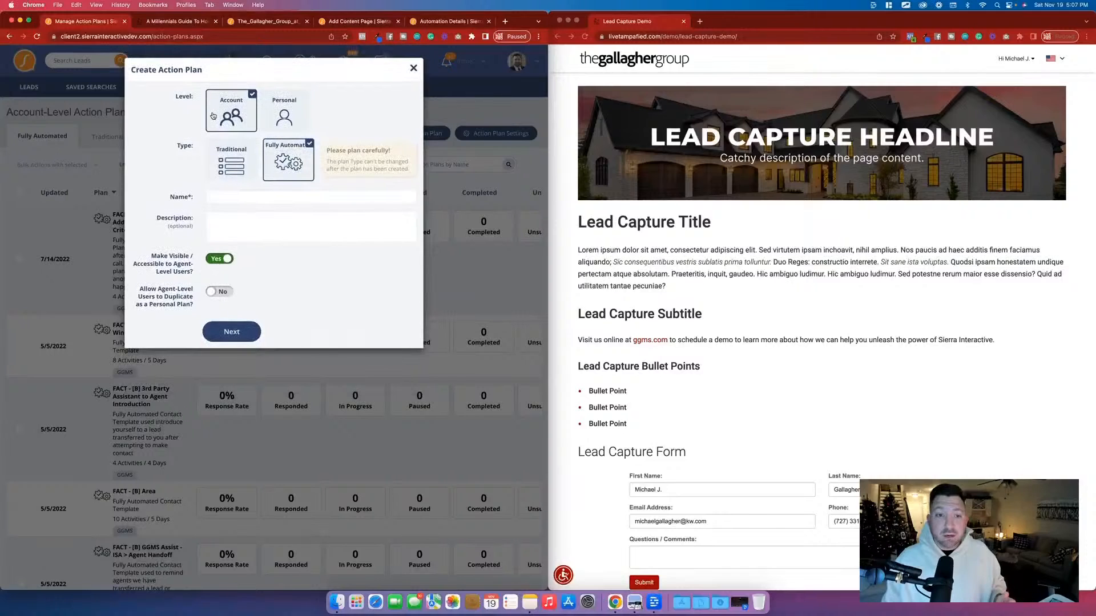
left_click(273, 195)
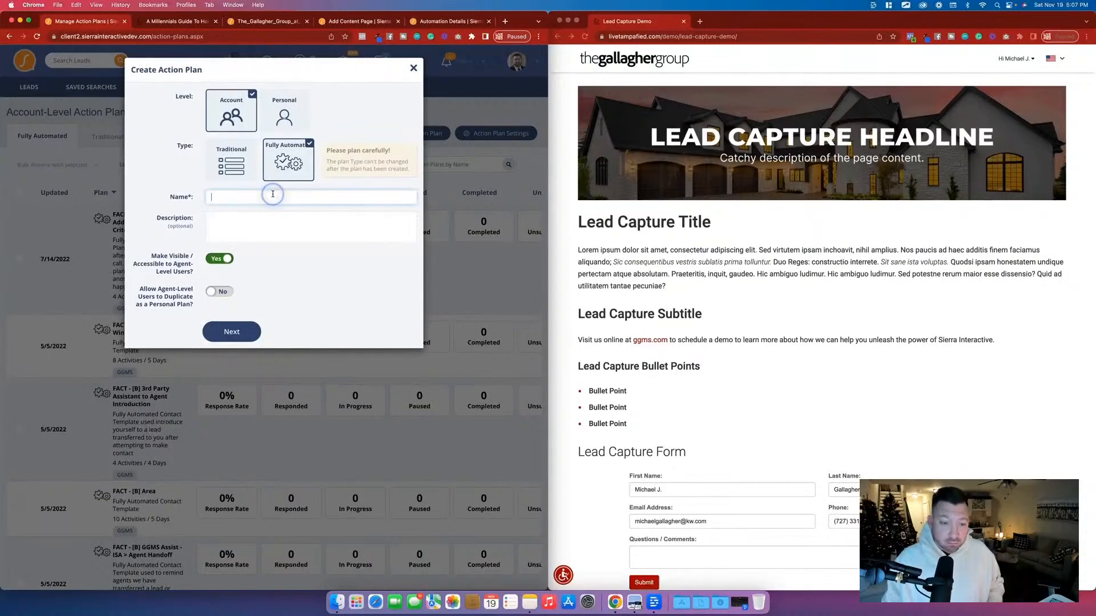
type("Lead Capt")
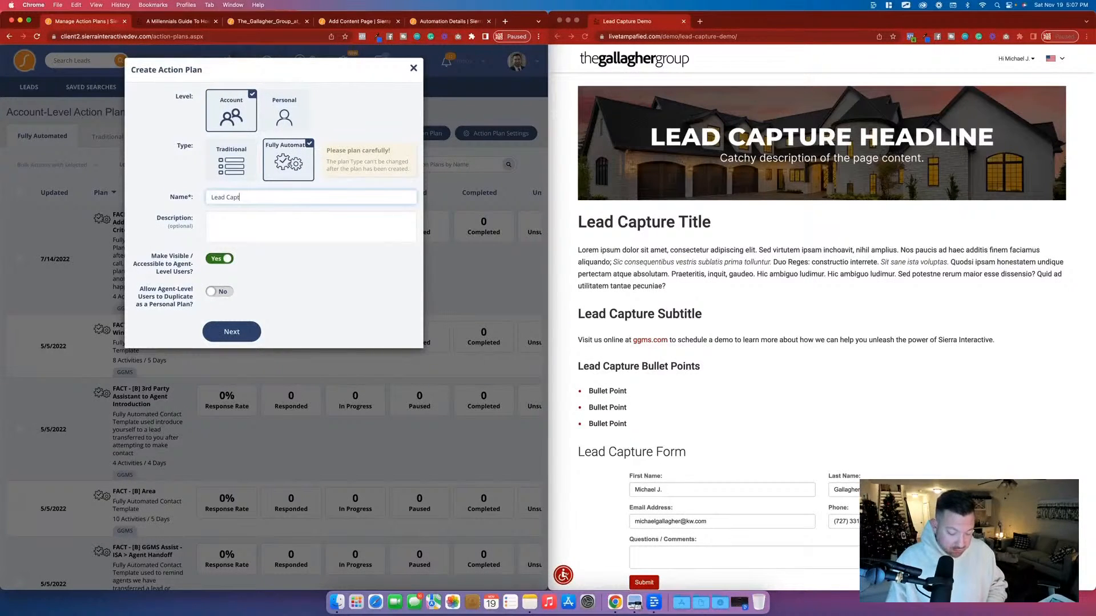
type("ure Demo")
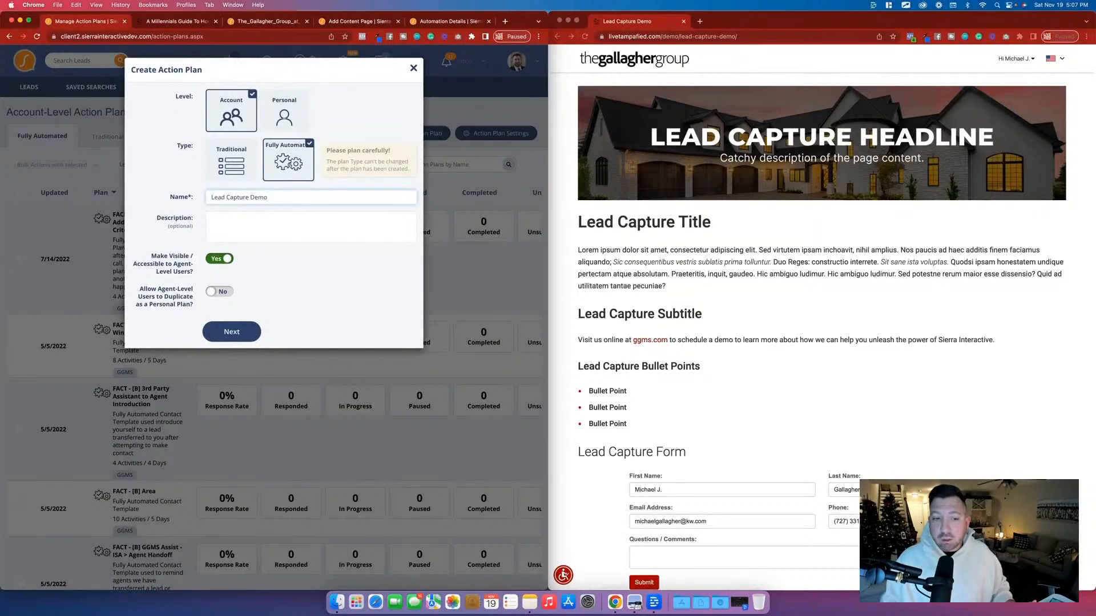
left_click(244, 333)
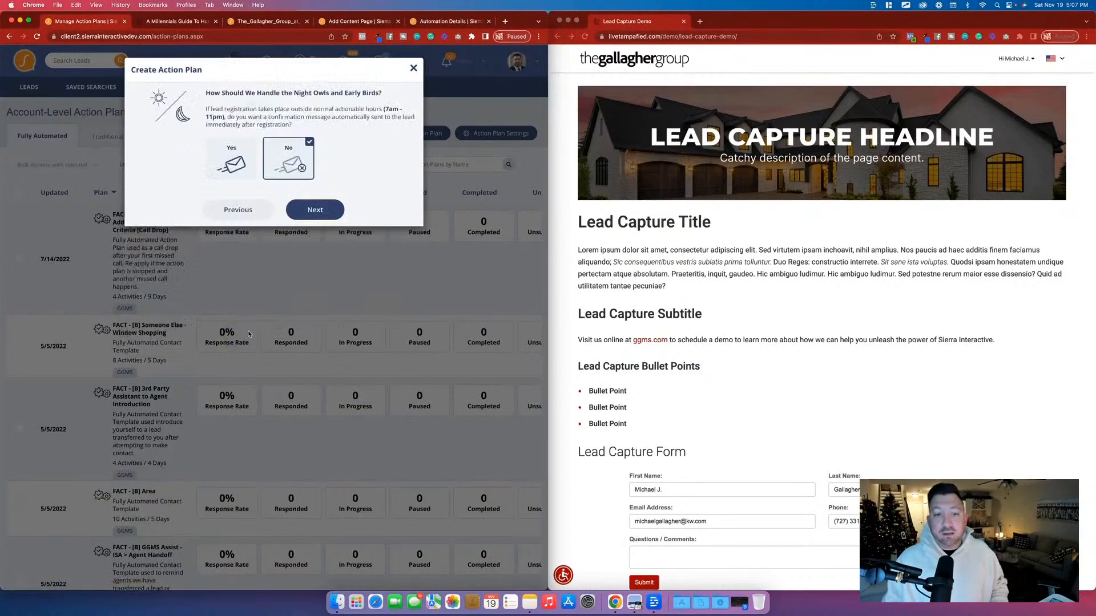
Finish creating the plan without an off-hours confirmation message, keeping the default pre-plan response conditions and stopping the plan when a lead responds.
left_click(318, 215)
left_click(317, 266)
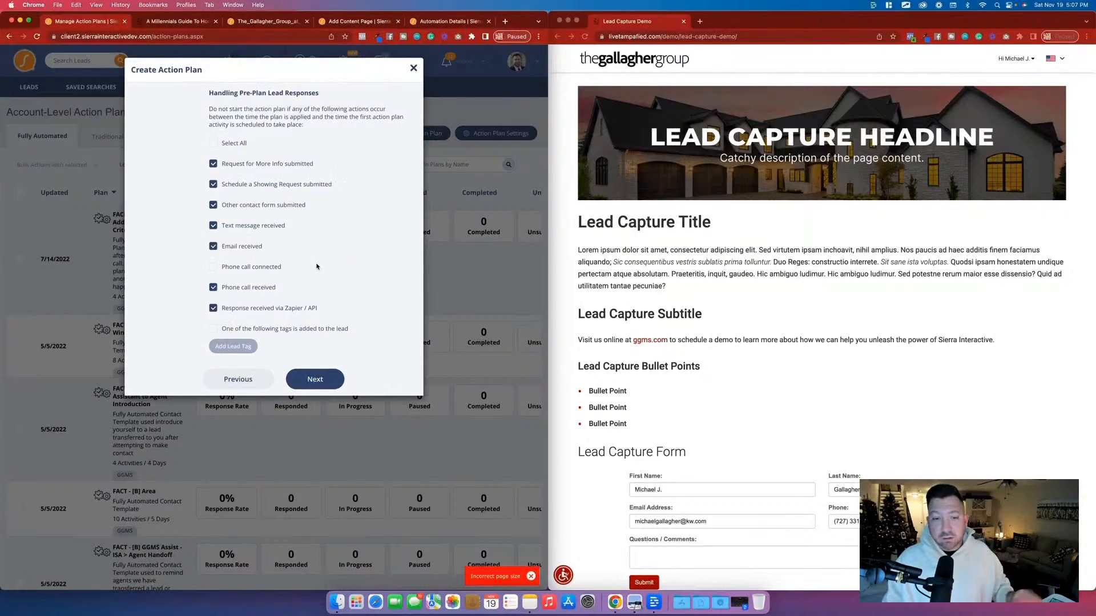
left_click(311, 380)
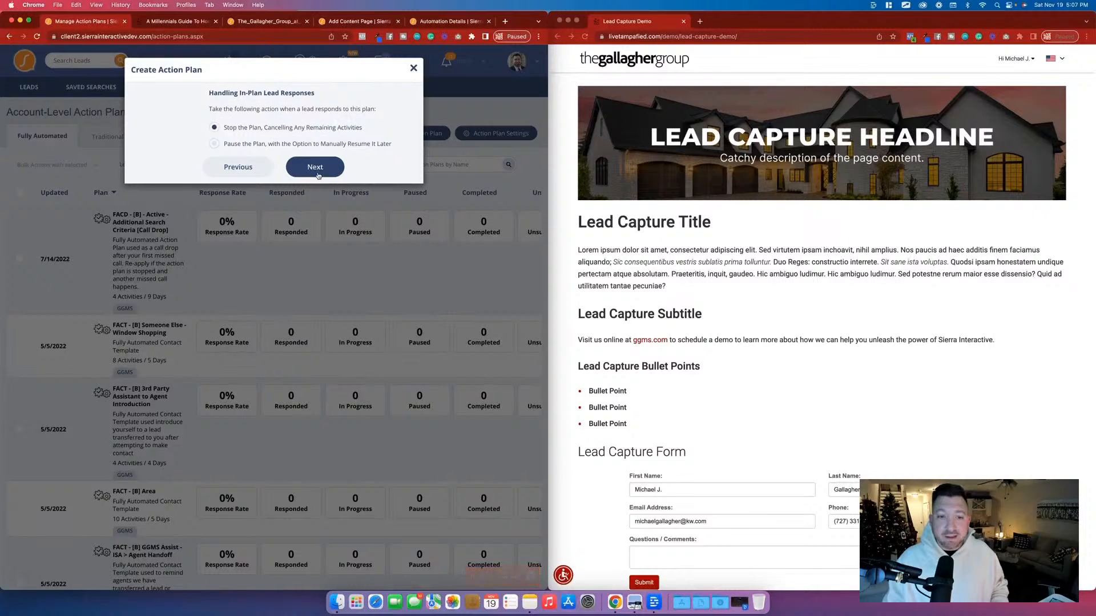
left_click(311, 166)
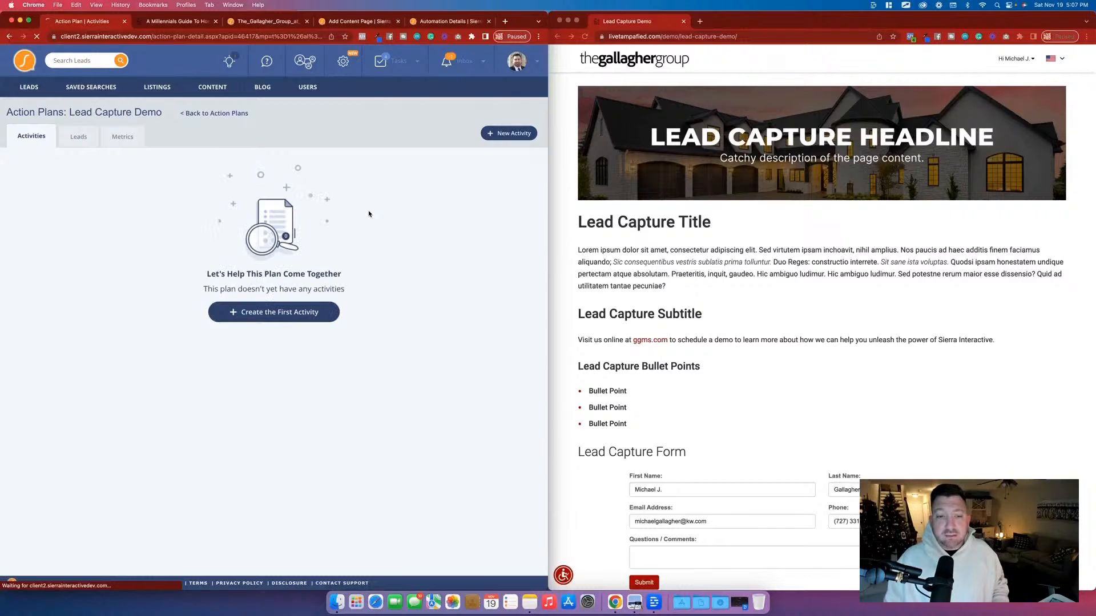
View the email, text message and voicemail activity types for the new plan and close the form without creating an activity.
left_click(282, 312)
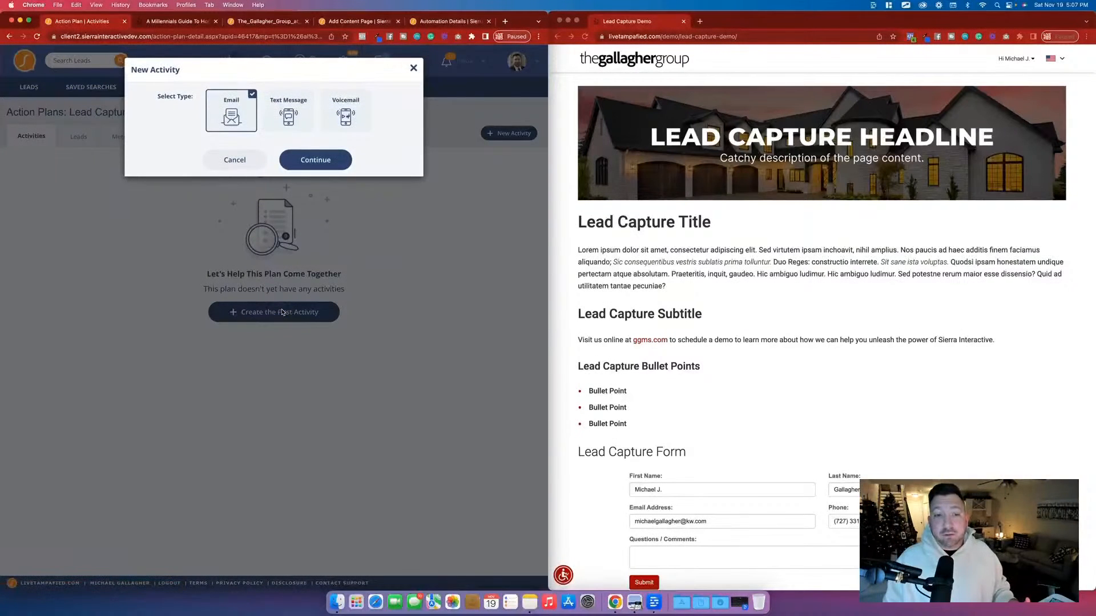
left_click(276, 118)
left_click(232, 122)
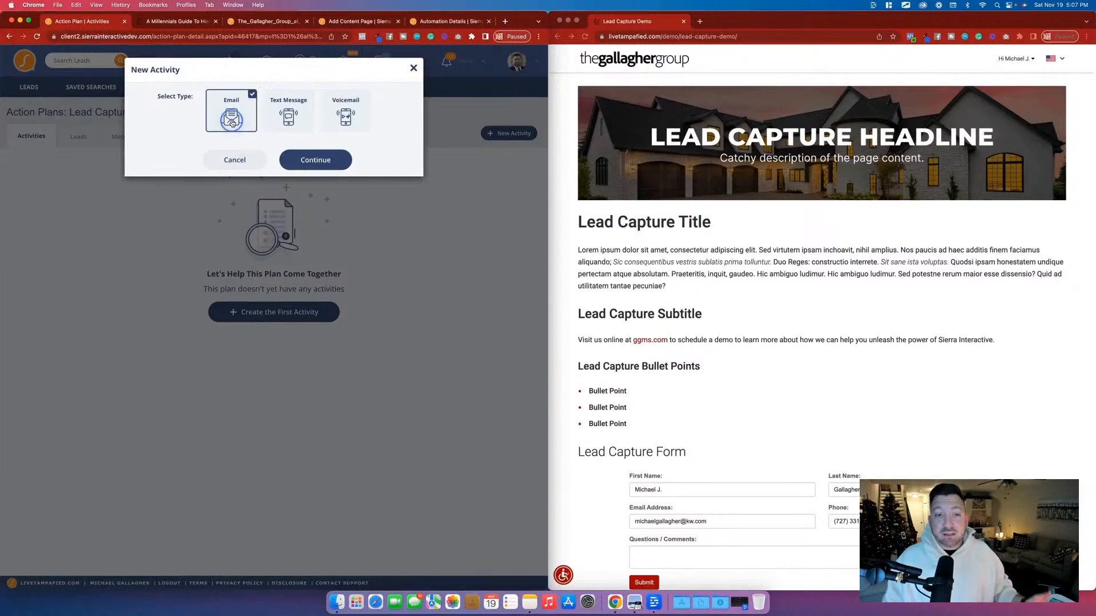
left_click(277, 122)
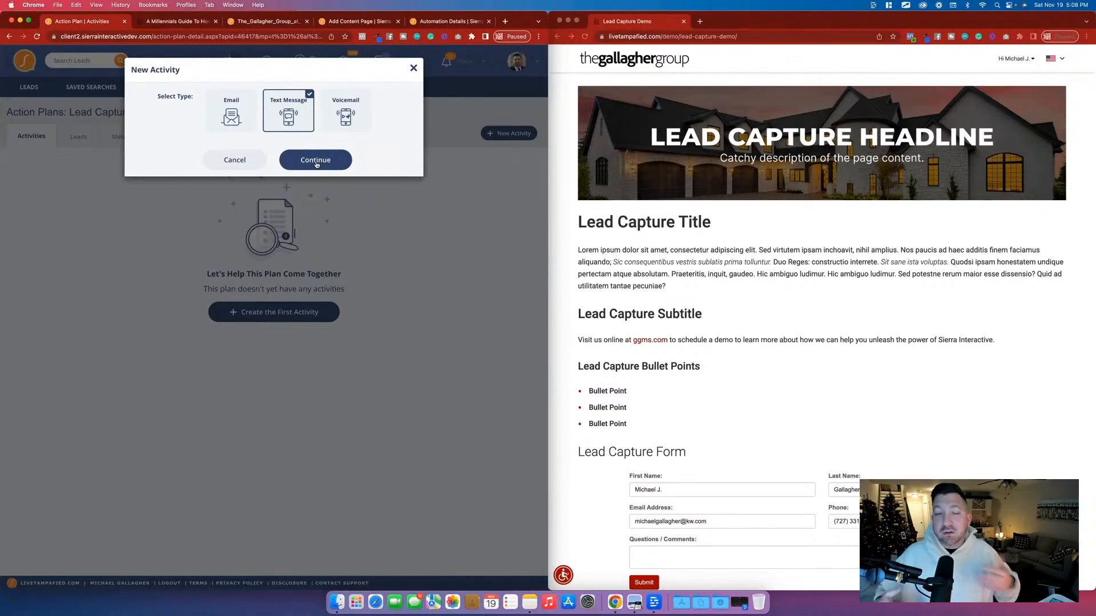
left_click(413, 68)
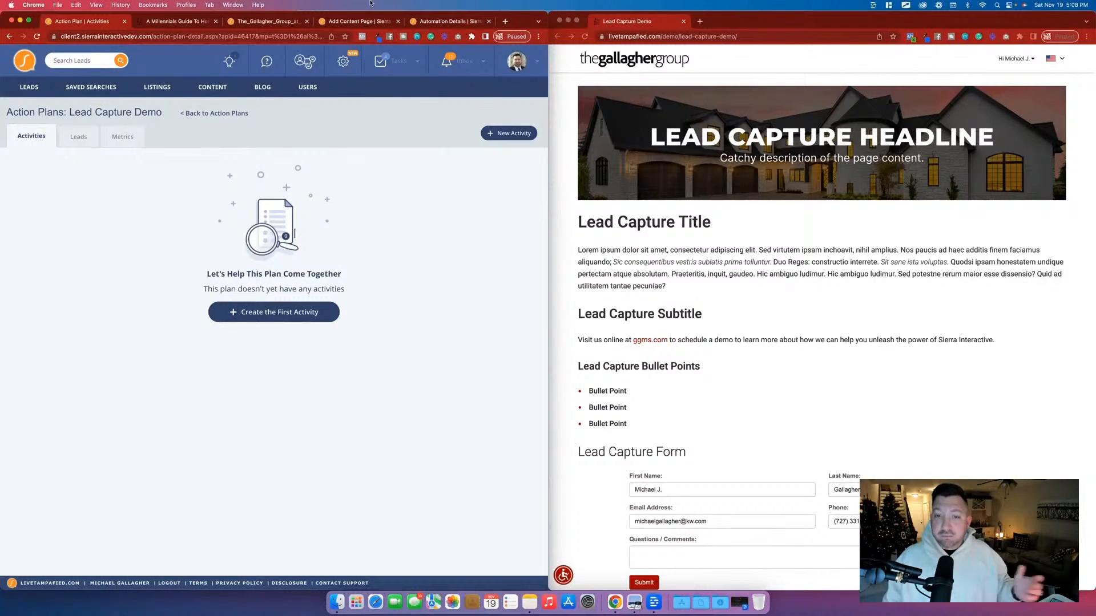
Return to the Lead Capture Demo automation and set its action to apply the traditional action plan "Demo".
left_click(450, 23)
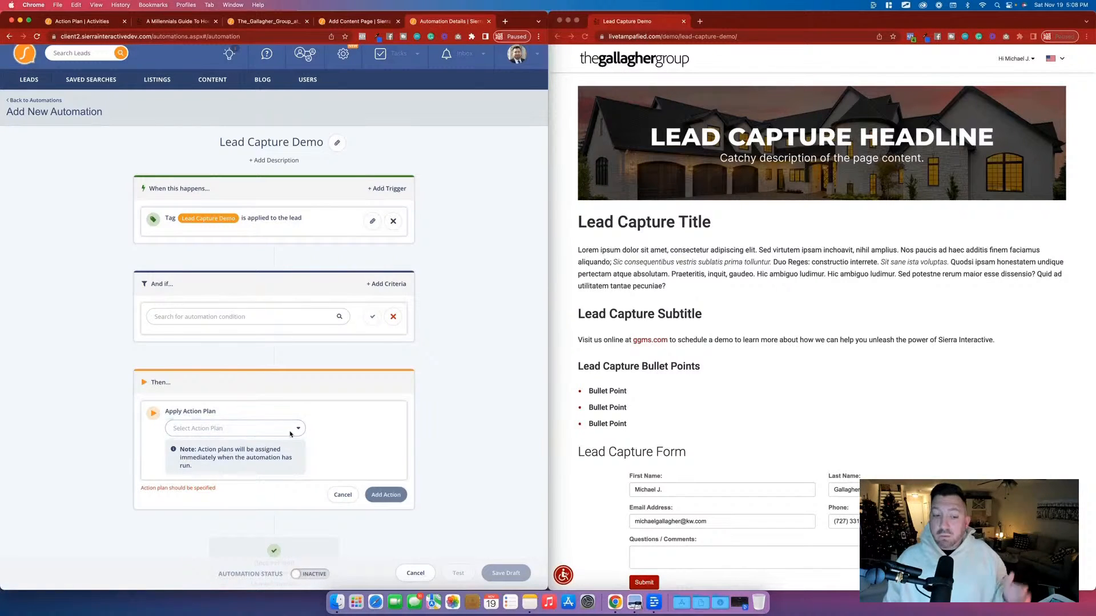
left_click(235, 429)
left_click(261, 450)
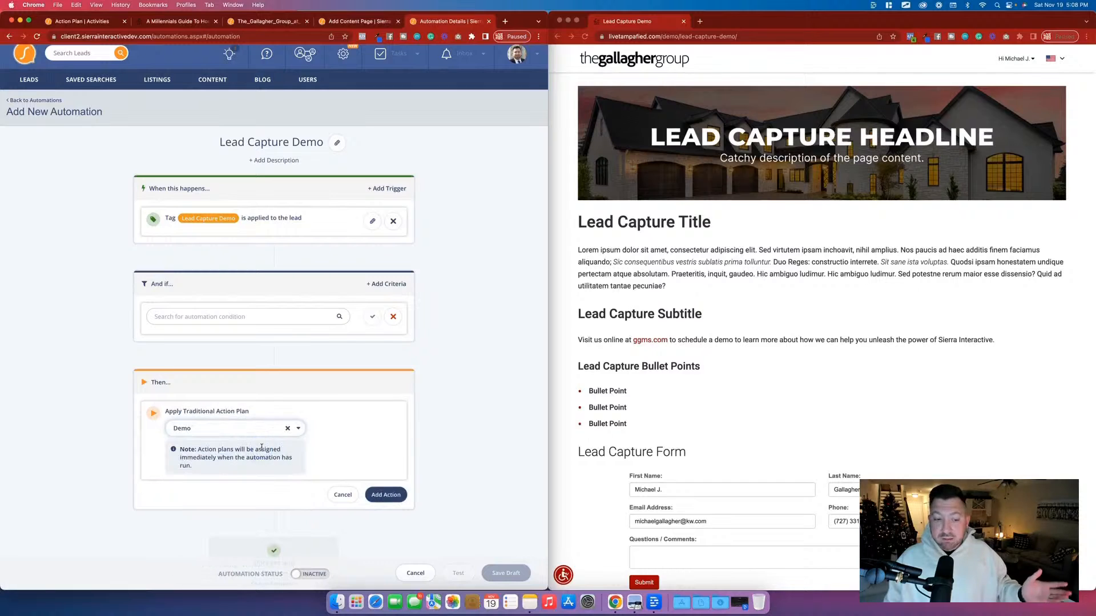
left_click(398, 495)
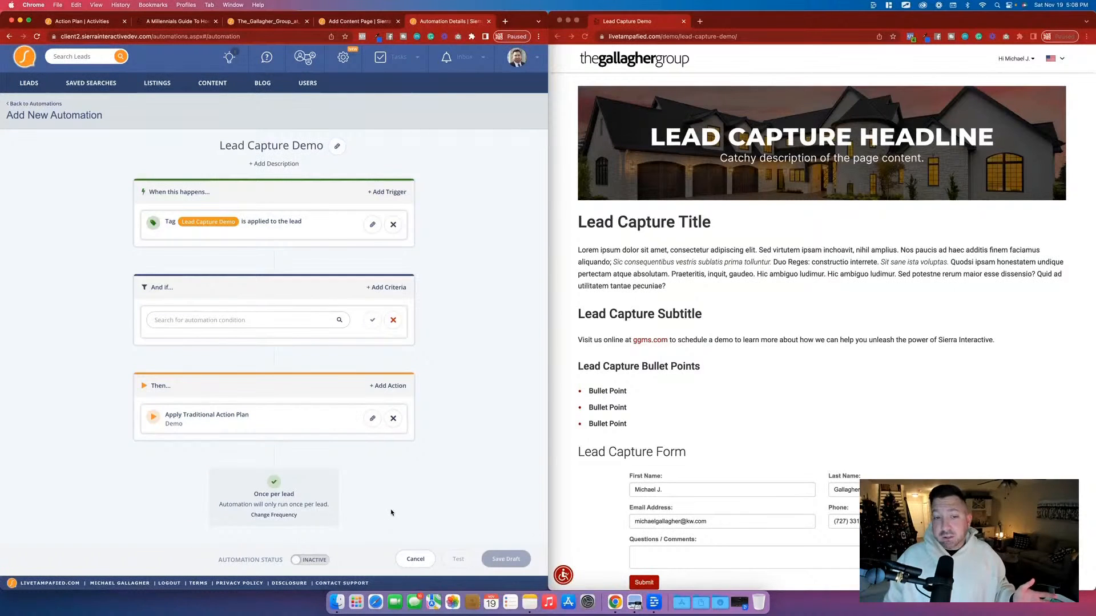
Review the published Lead Capture Demo page down to its contact form and the disclaimer below it.
left_click(712, 228)
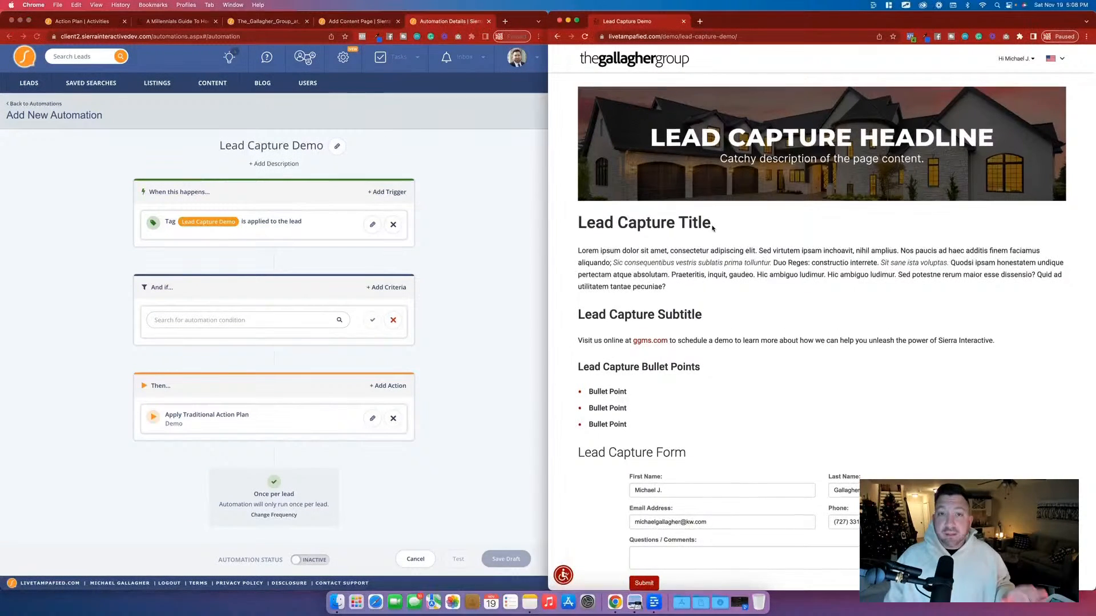
scroll(712, 228, "down", 5)
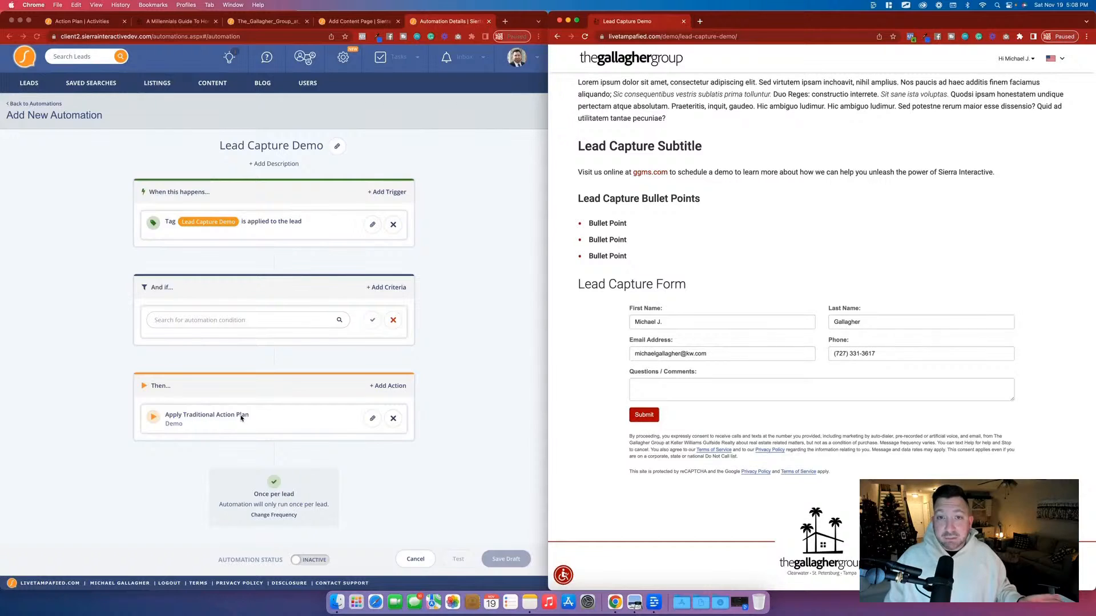
scroll(765, 367, "up", 5)
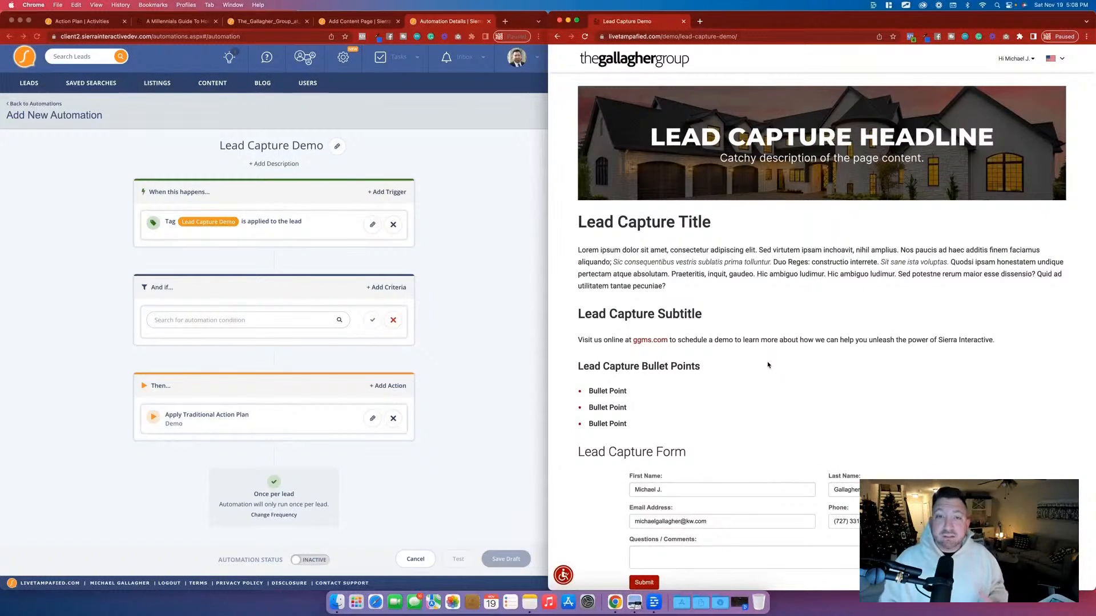
Examine the example Millennials Guide landing page with its home buyer form, and the PDF eGuide it offers.
left_click(188, 23)
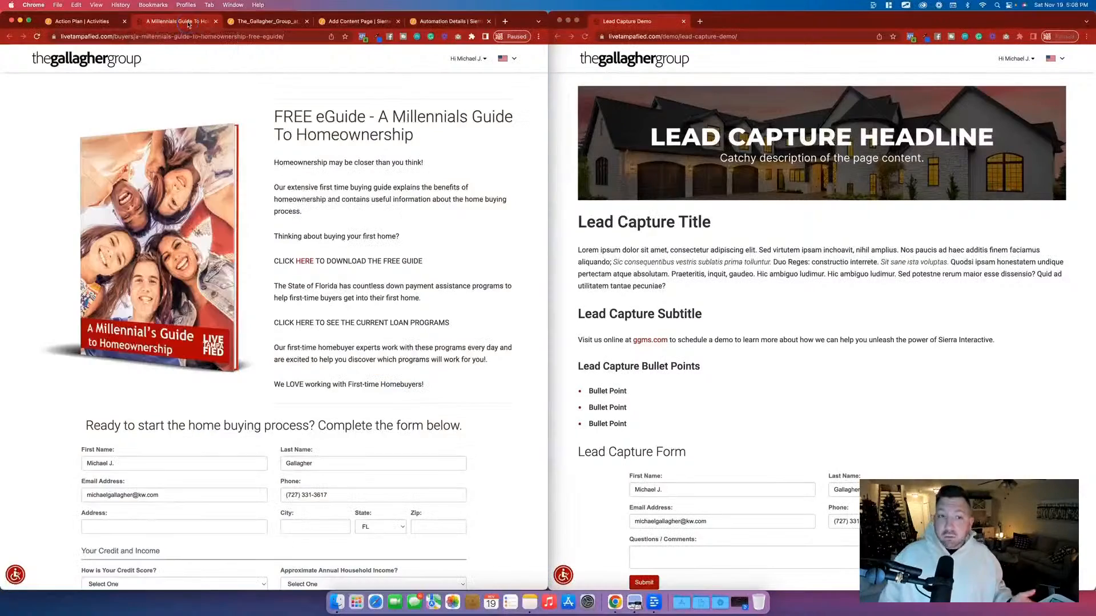
scroll(355, 281, "down", 5)
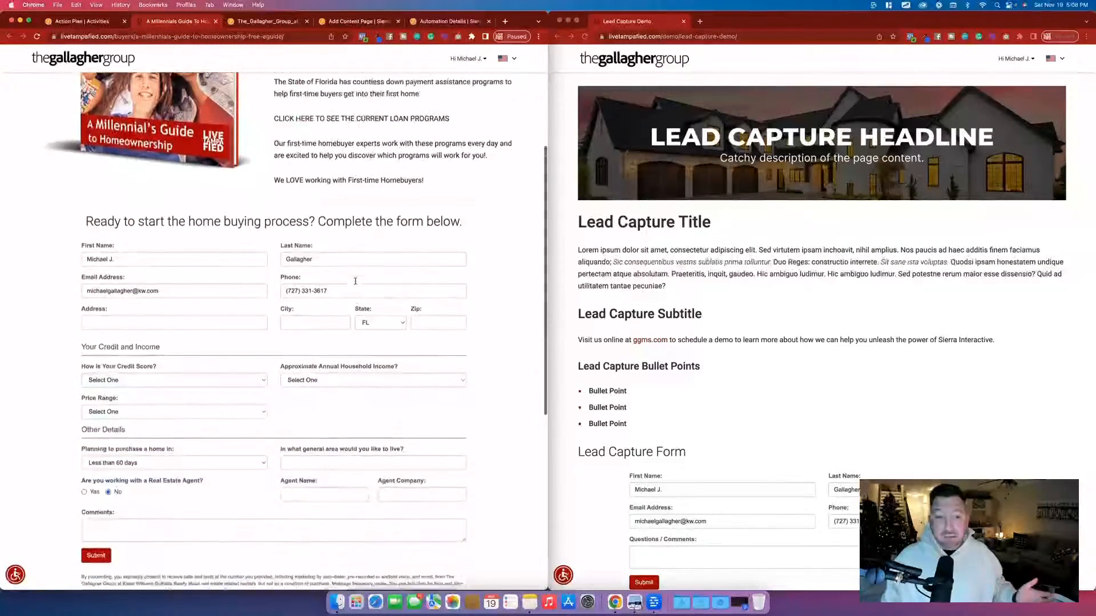
scroll(354, 283, "up", 6)
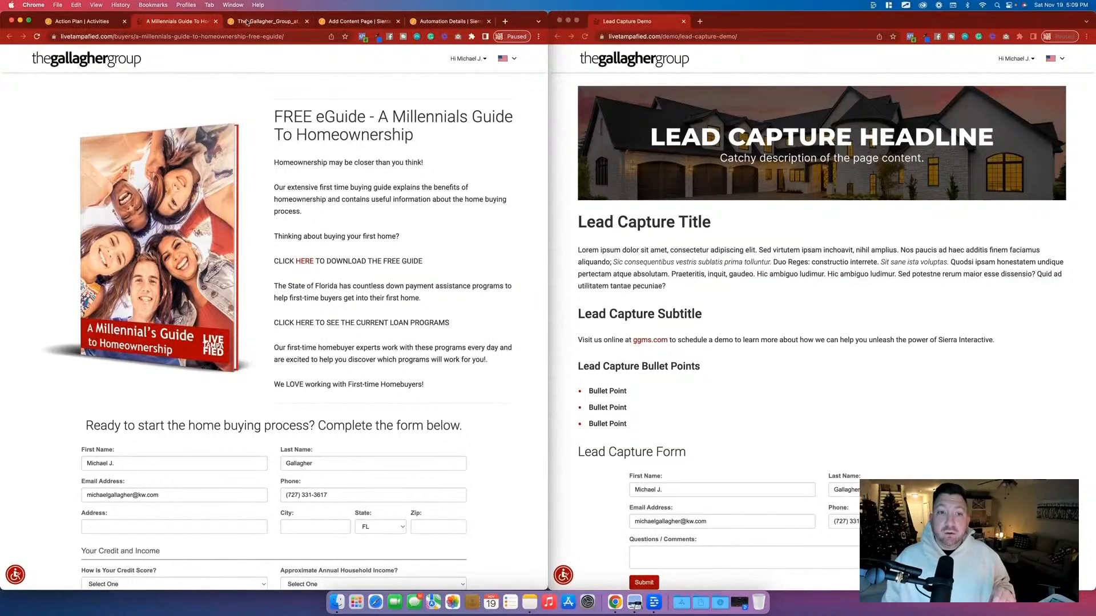
left_click(223, 195)
scroll(341, 278, "down", 8)
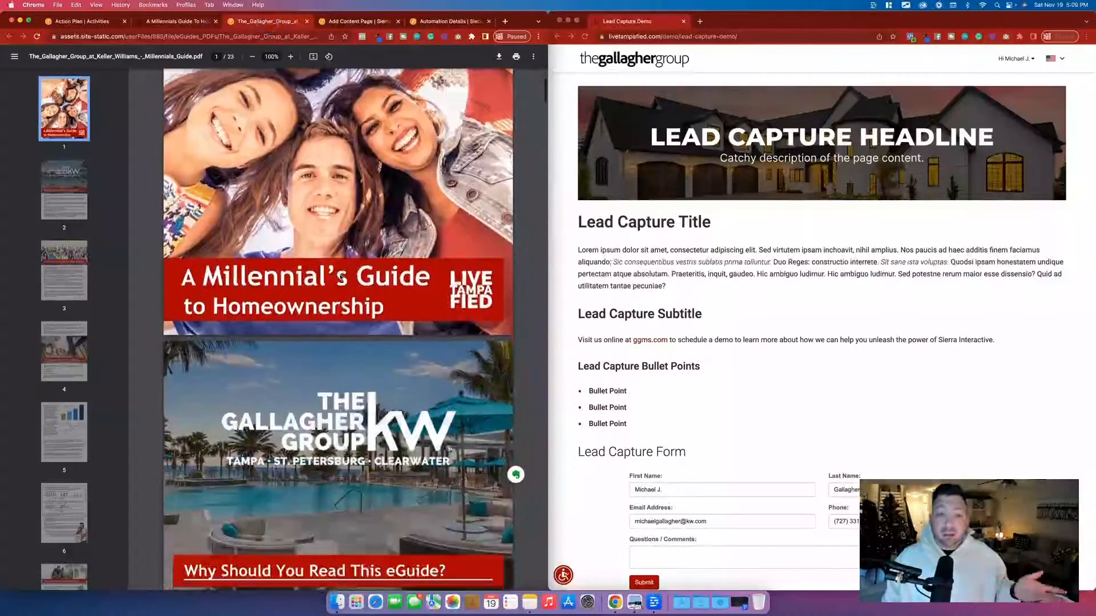
scroll(341, 278, "up", 8)
Recheck the form on the Millennials Guide page, view the PDF eGuide's web address, and return to the lead capture page.
left_click(192, 21)
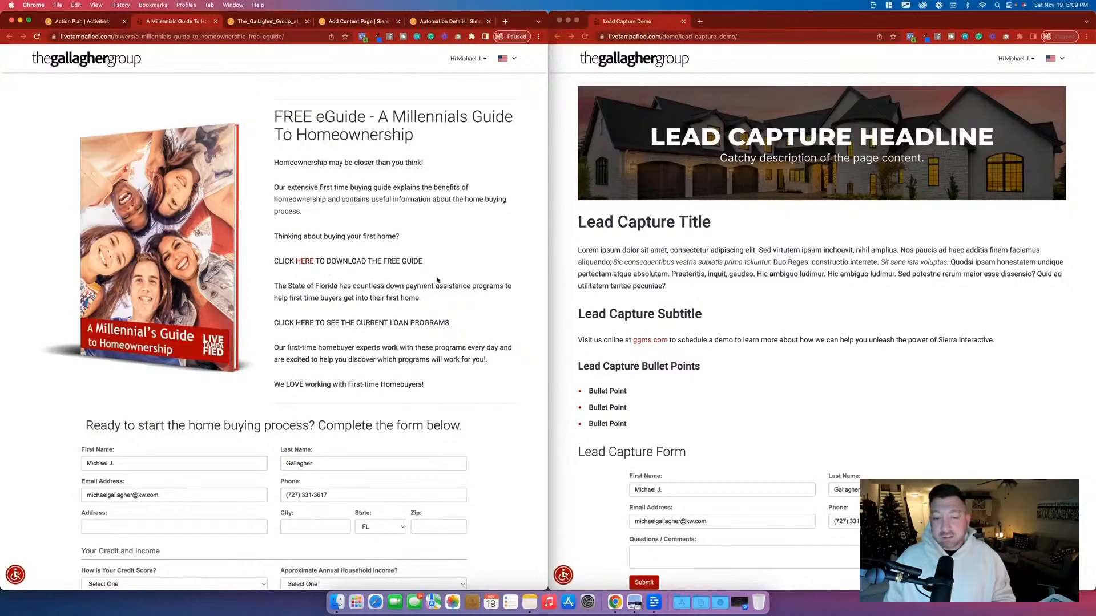
scroll(146, 149, "down", 5)
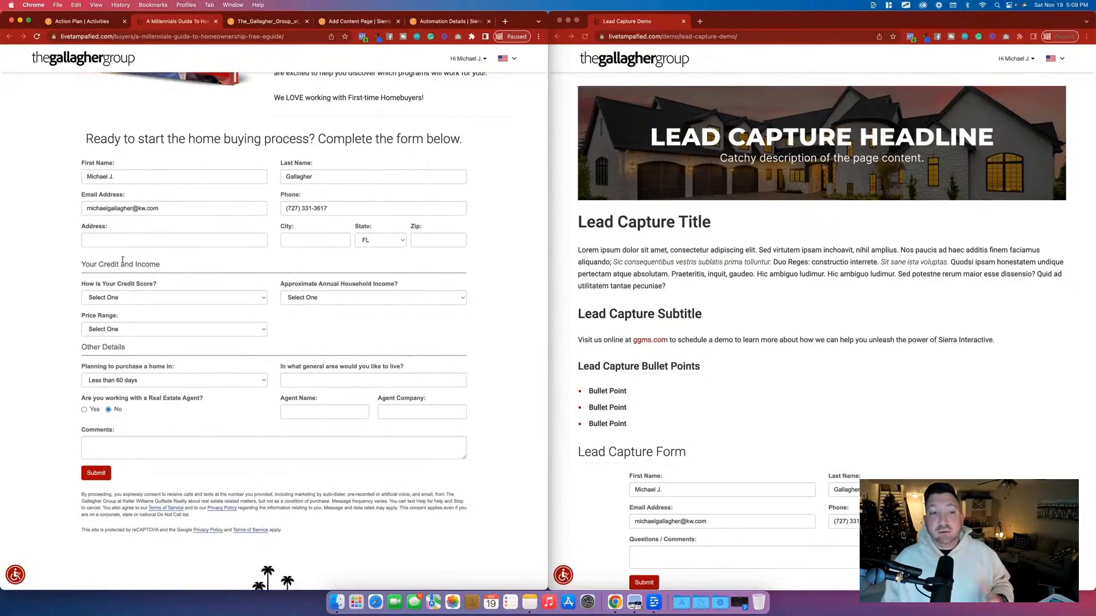
scroll(269, 73, "up", 5)
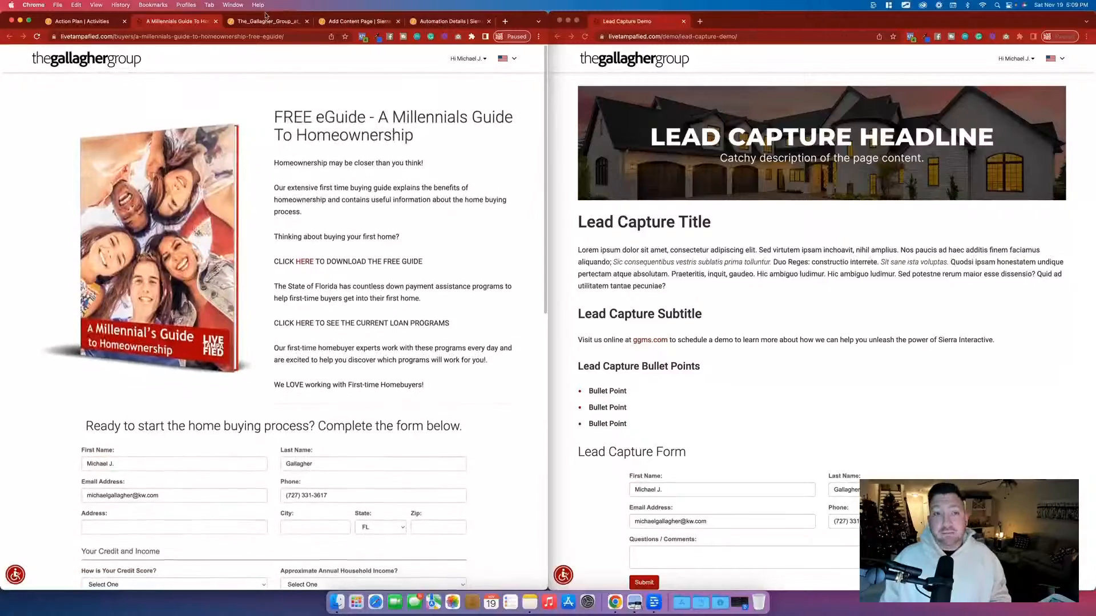
left_click(260, 21)
left_click(163, 36)
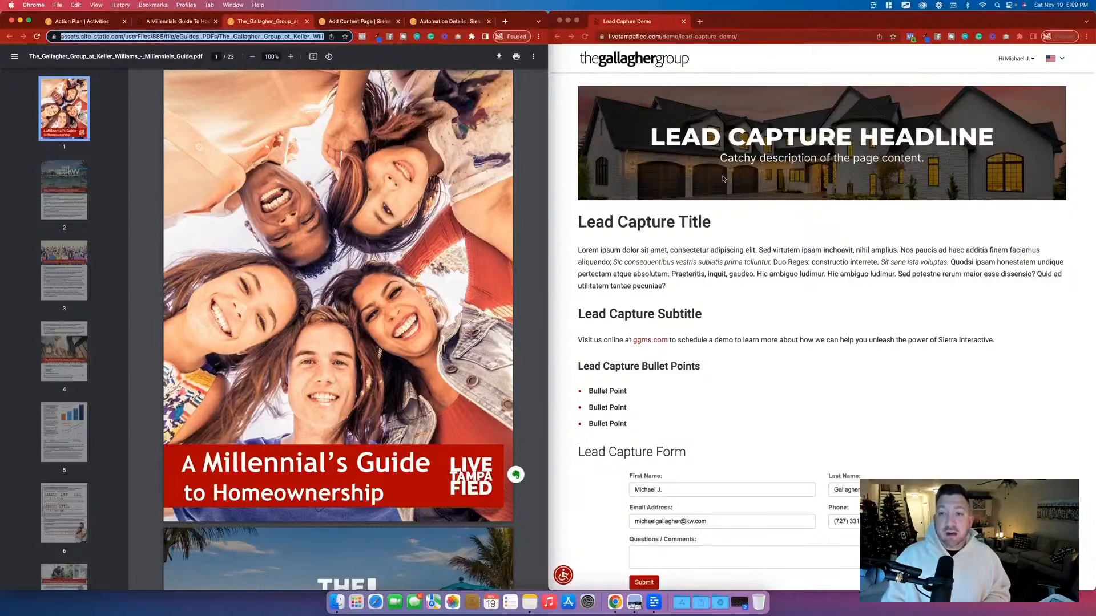
left_click(669, 304)
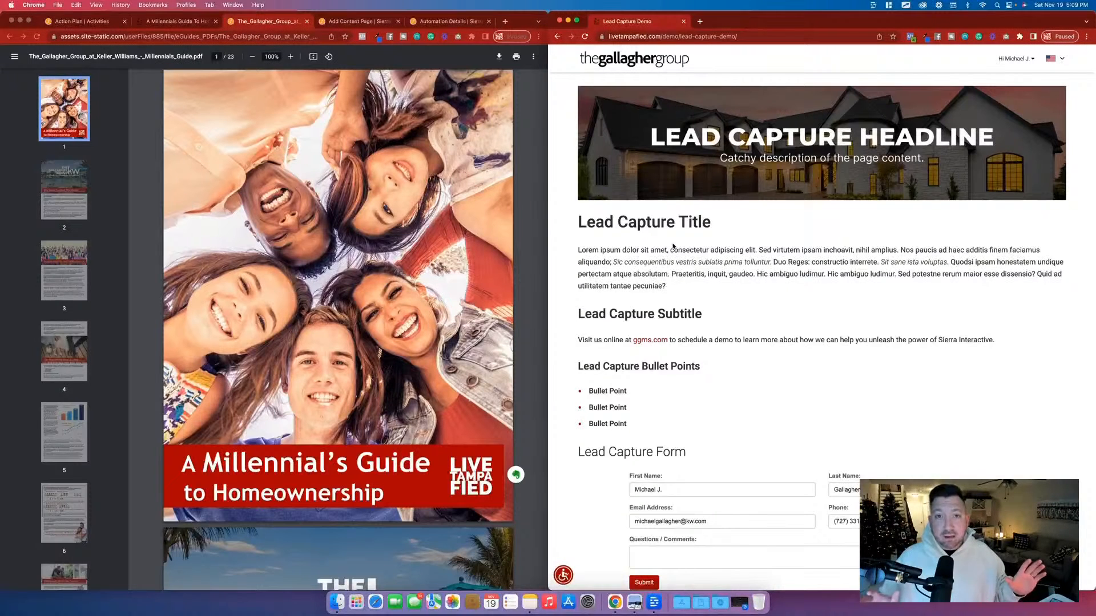